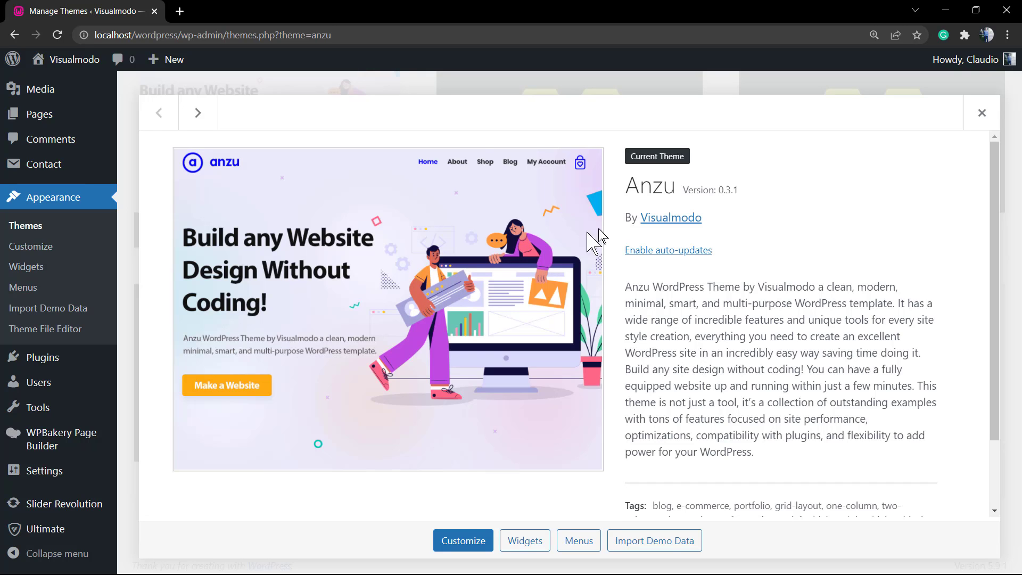
Highlight the Anzu title, version and author, then close the Anzu theme details.
mouse_move(739, 191)
left_mouse_down()
mouse_move(625, 191)
mouse_move(736, 190)
left_mouse_up()
left_click_drag(720, 221, 742, 218)
left_click(983, 113)
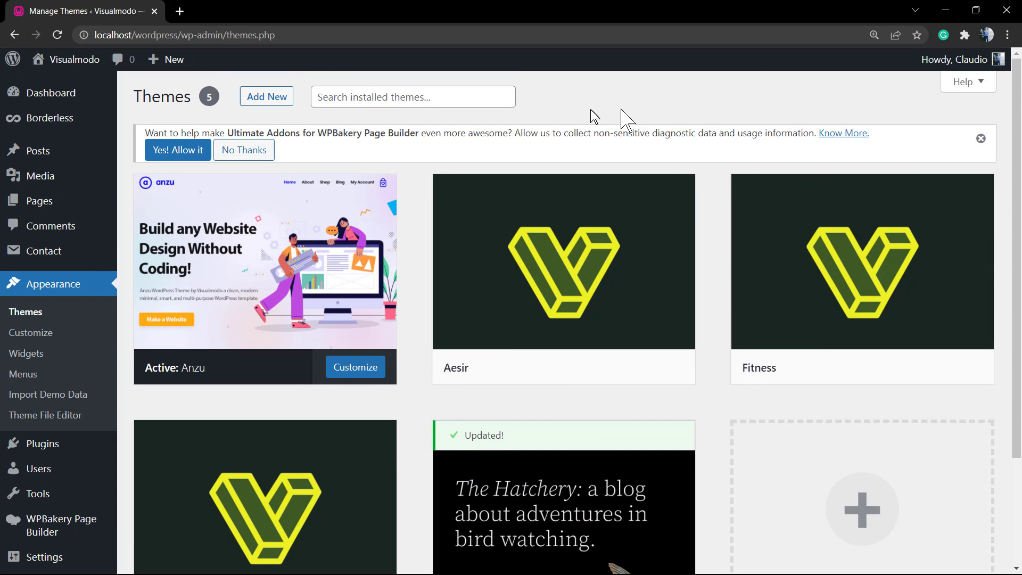
Open the Add Themes catalogue, dismiss the data-collection notice, and try the theme search box.
left_click(274, 102)
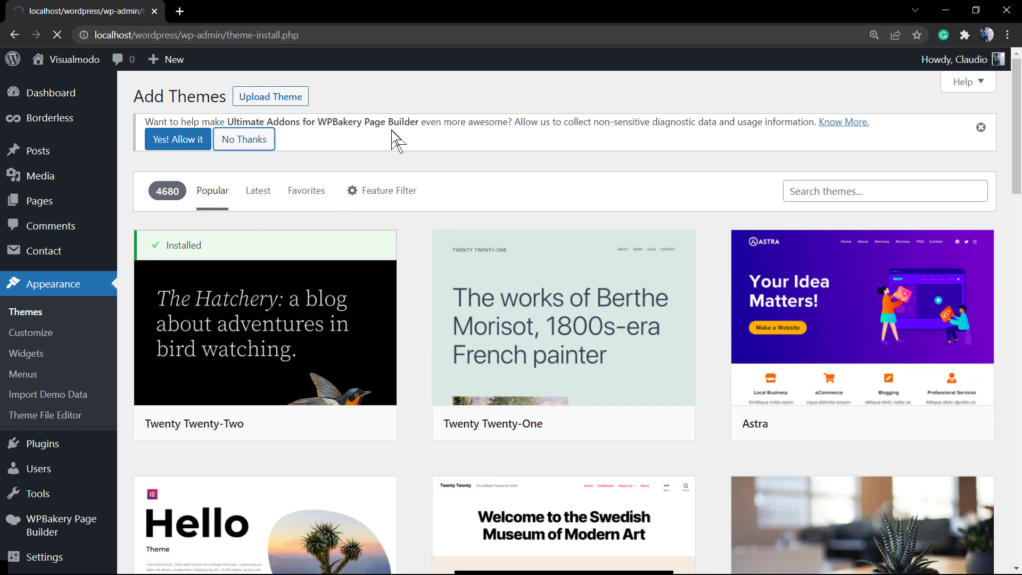
left_click(256, 139)
left_click(853, 139)
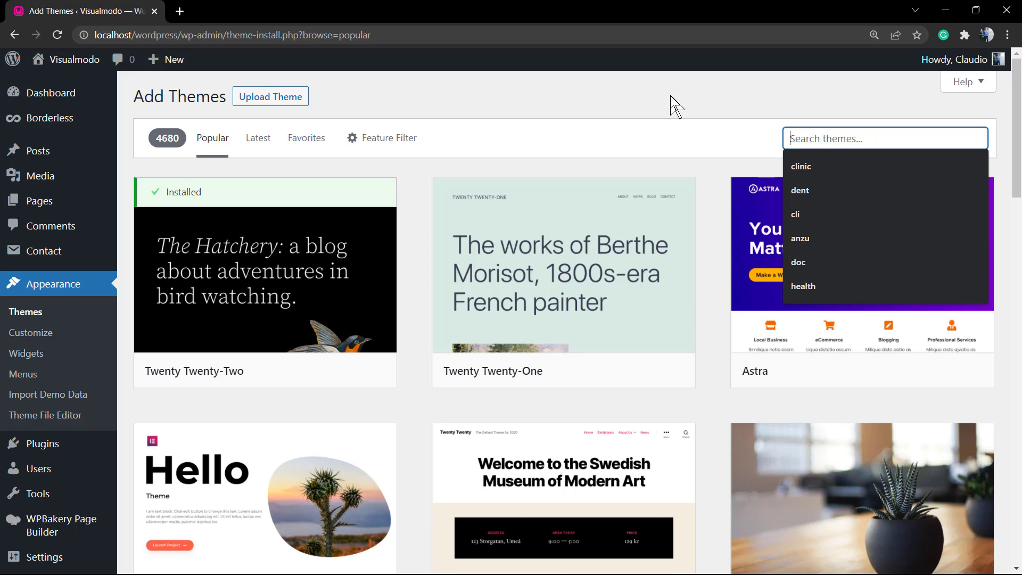
left_click(675, 105)
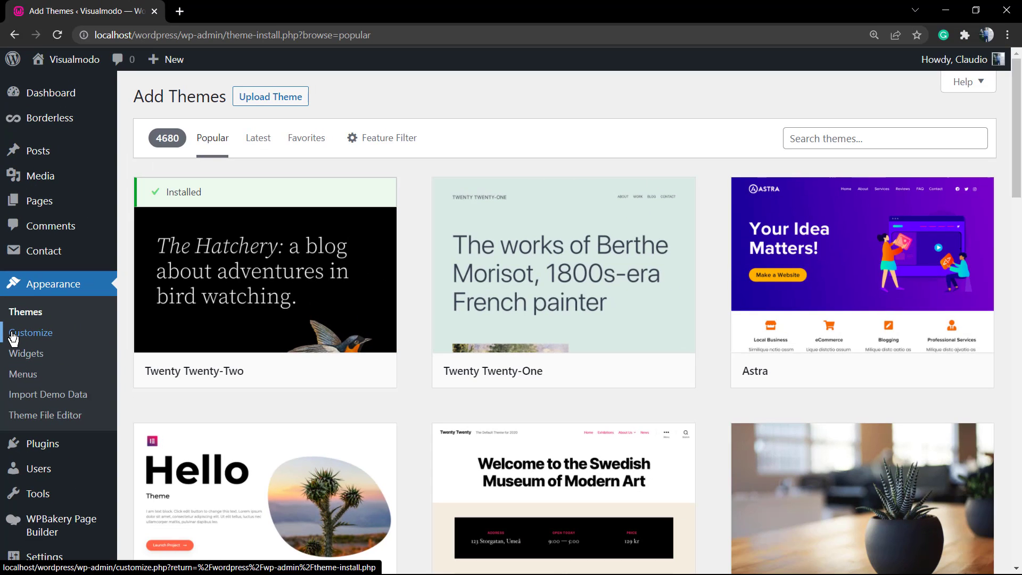
Launch the Customizer for the Anzu theme and show its Typography section.
left_click(14, 338)
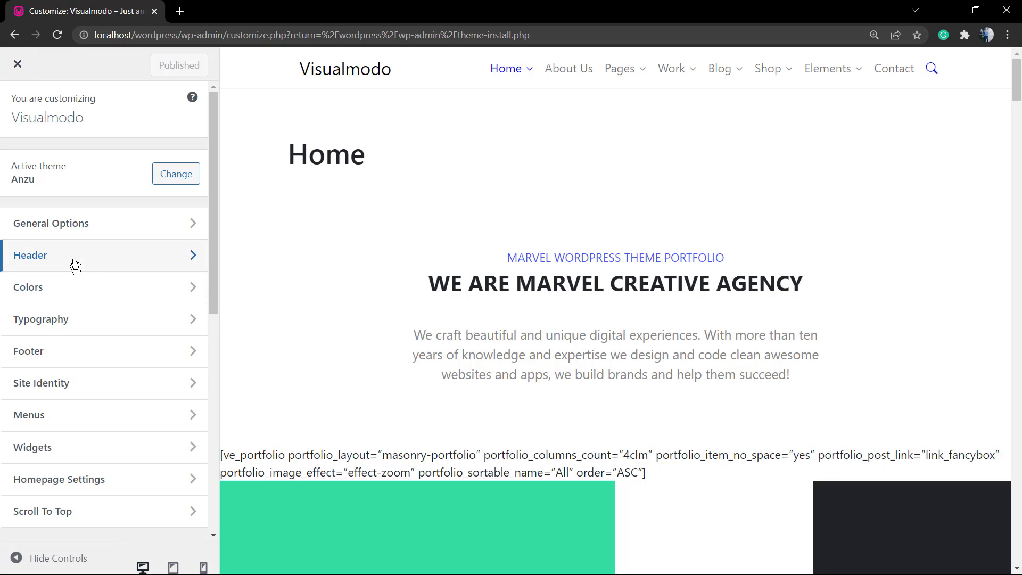
left_click(30, 322)
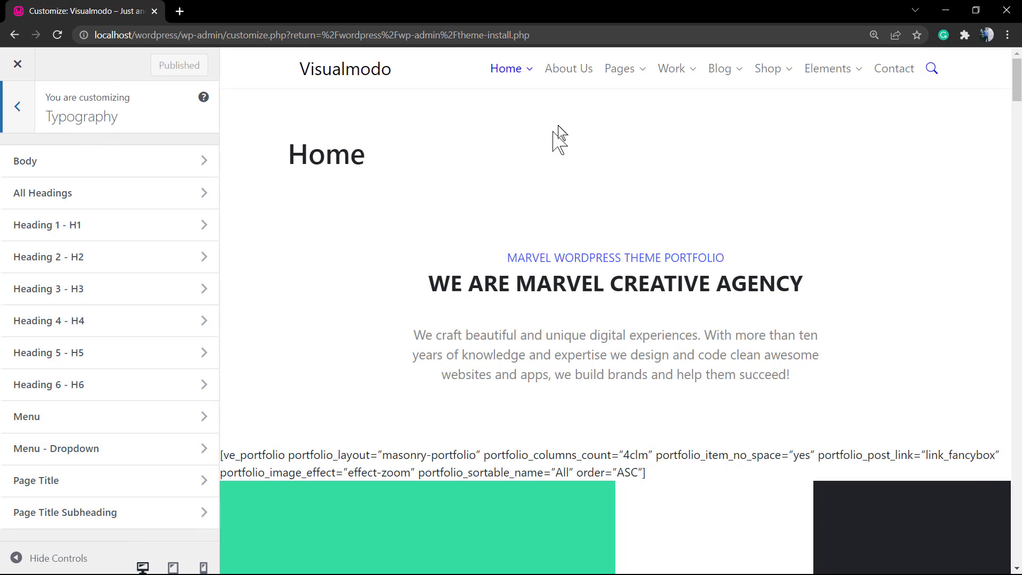
mouse_move(723, 73)
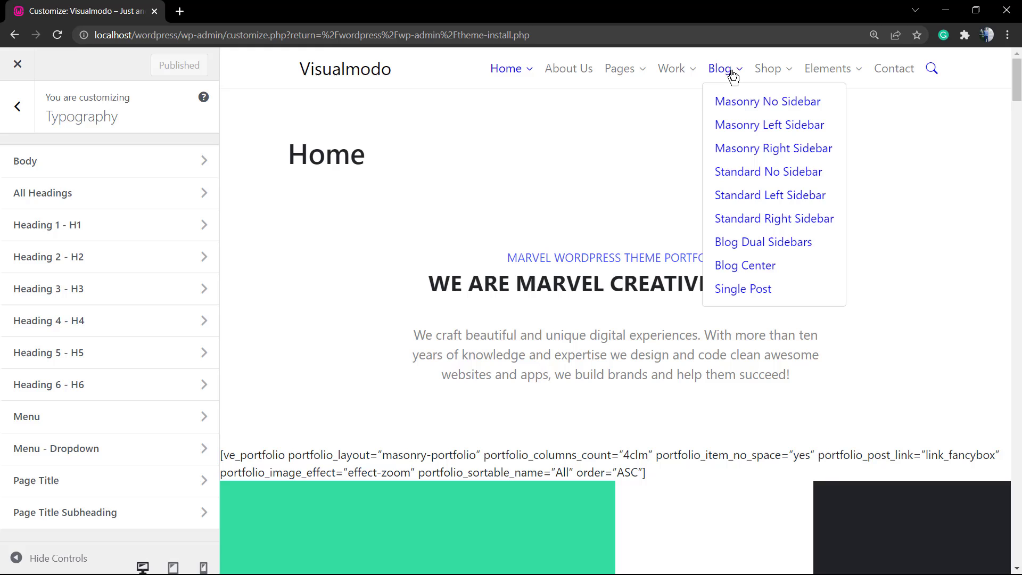
Preview the Blog Masonry No Sidebar page, then About Us, and reopen Typography settings.
left_click(720, 101)
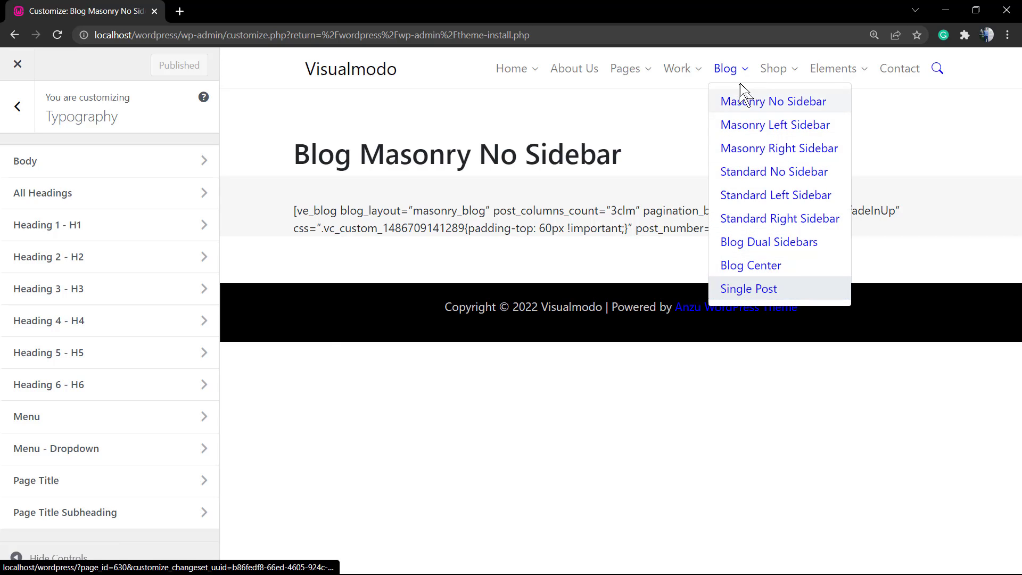
mouse_move(672, 84)
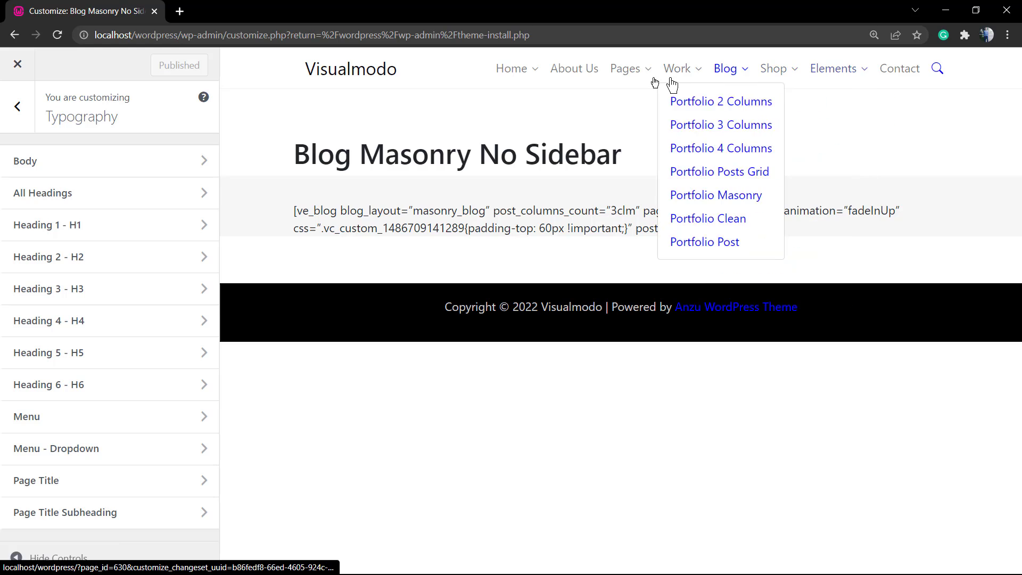
left_click(579, 77)
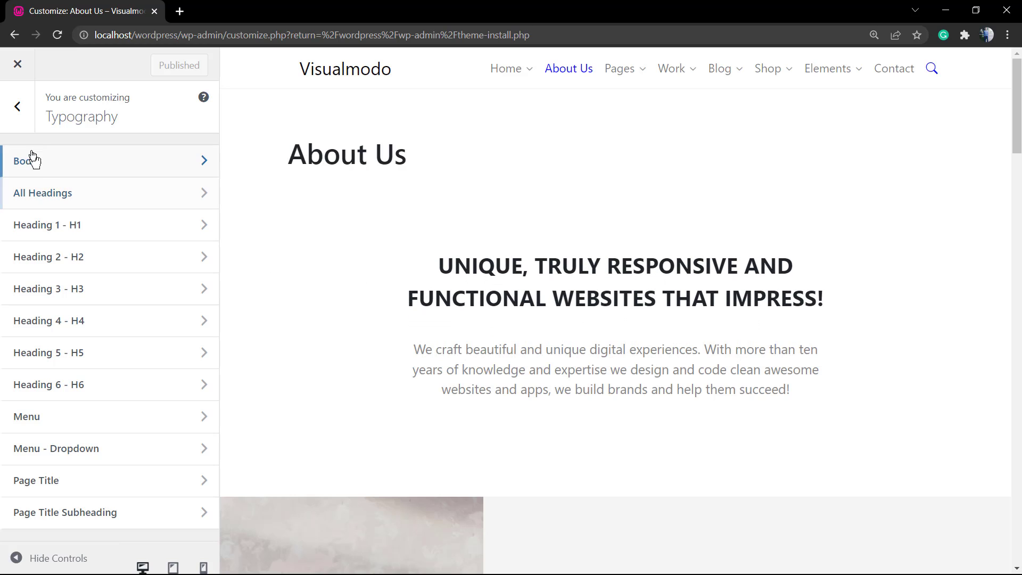
left_click(20, 121)
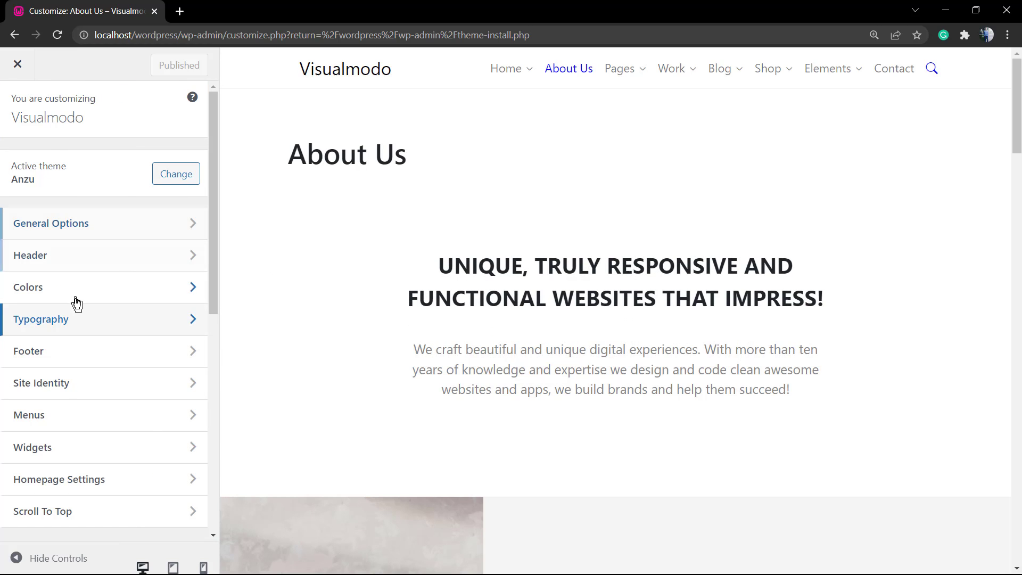
left_click(54, 323)
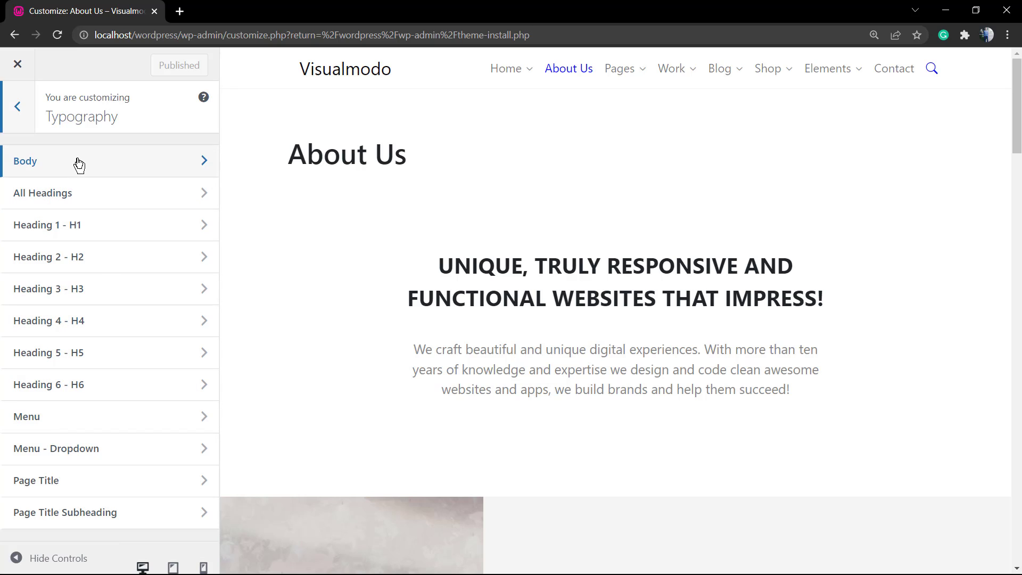
Highlight the About Us intro paragraph text and scroll through the preview.
mouse_move(394, 349)
left_mouse_down()
mouse_move(831, 391)
mouse_move(589, 346)
mouse_move(411, 358)
left_mouse_up()
scroll(529, 337, "down", 9)
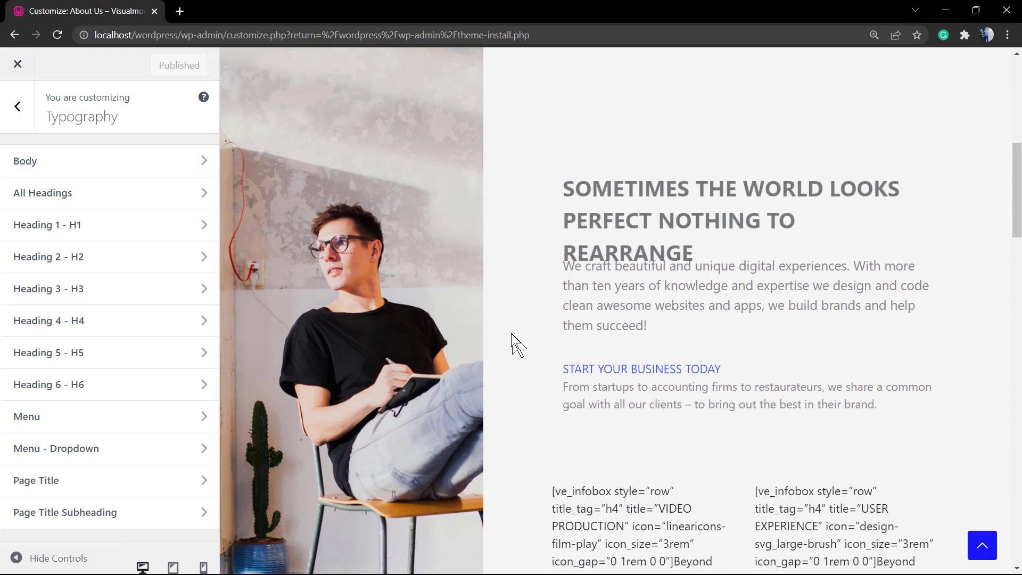
scroll(547, 324, "down", 5)
scroll(552, 327, "up", 5)
mouse_move(575, 270)
left_mouse_down()
mouse_move(743, 378)
mouse_move(908, 415)
mouse_move(604, 304)
mouse_move(577, 269)
left_mouse_up()
scroll(579, 291, "up", 1)
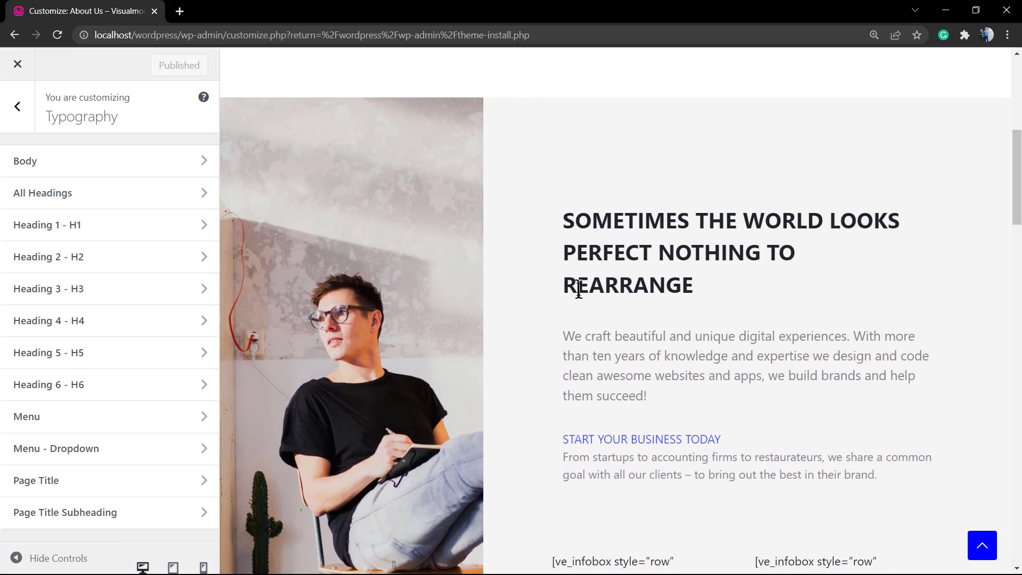
scroll(575, 290, "up", 8)
Set the Body font family to Oswald by searching 'osw' in the list.
left_click(46, 174)
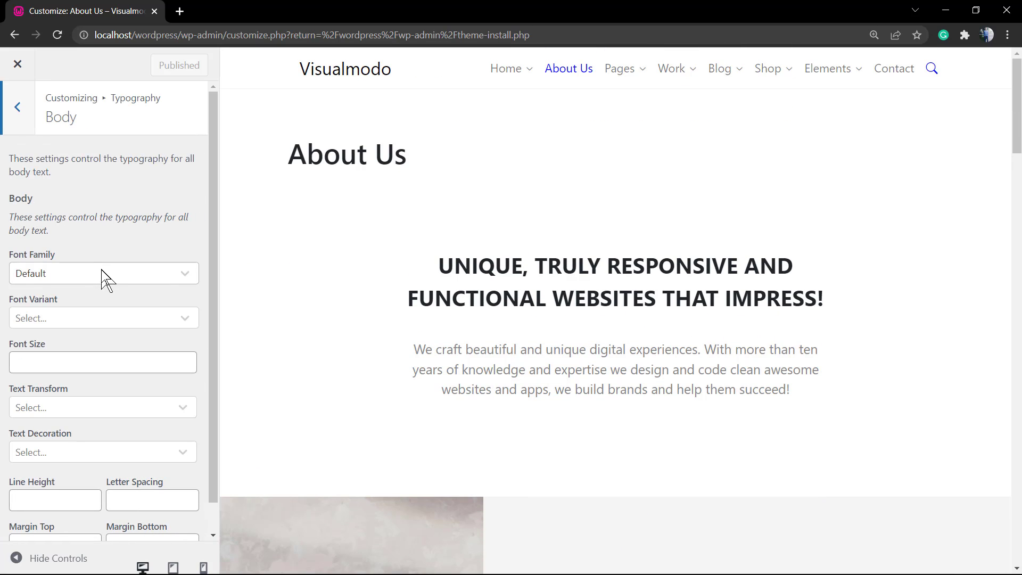
left_click(105, 279)
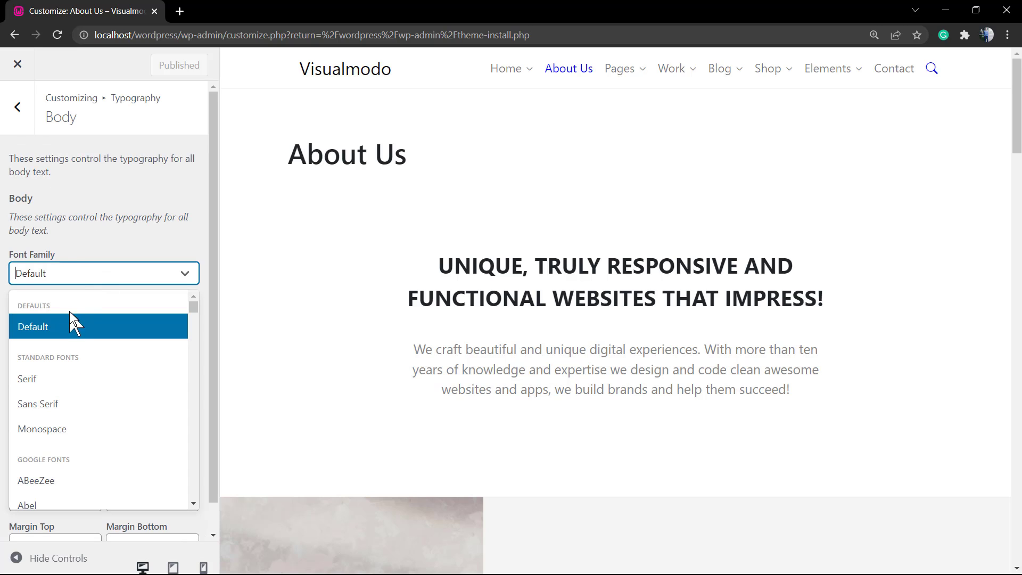
scroll(103, 423, "down", 1)
scroll(103, 425, "up", 1)
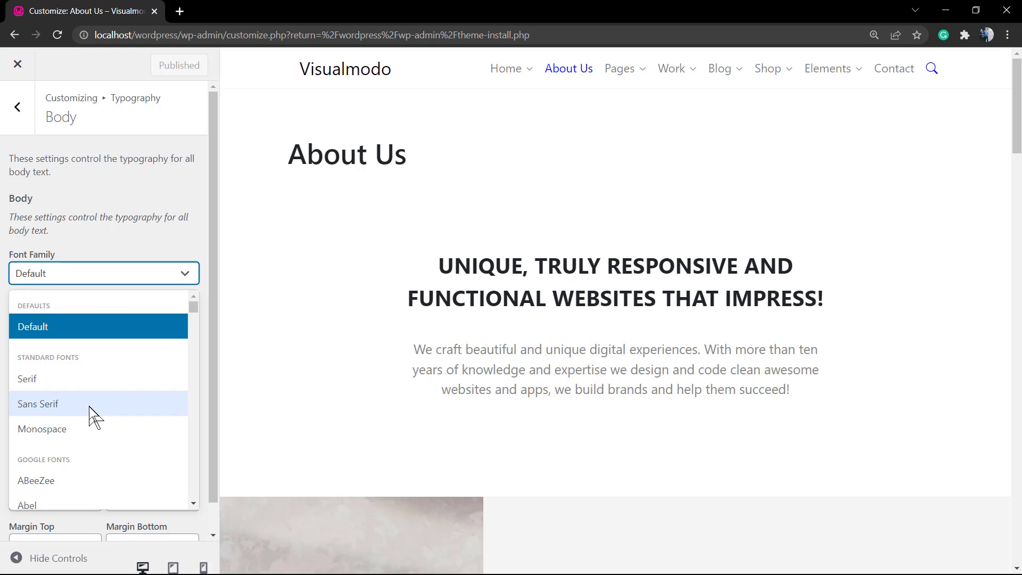
type("o")
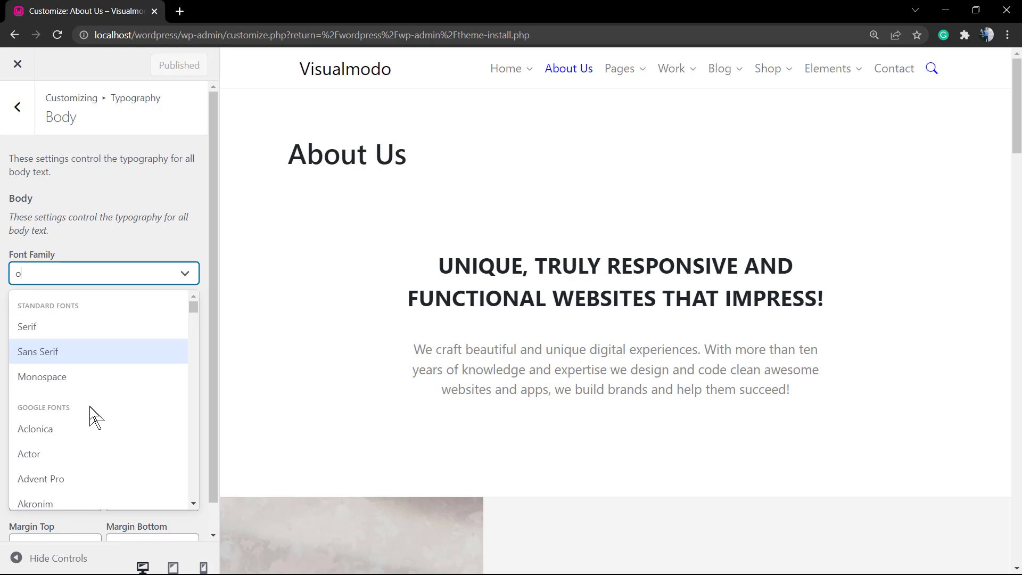
type("s")
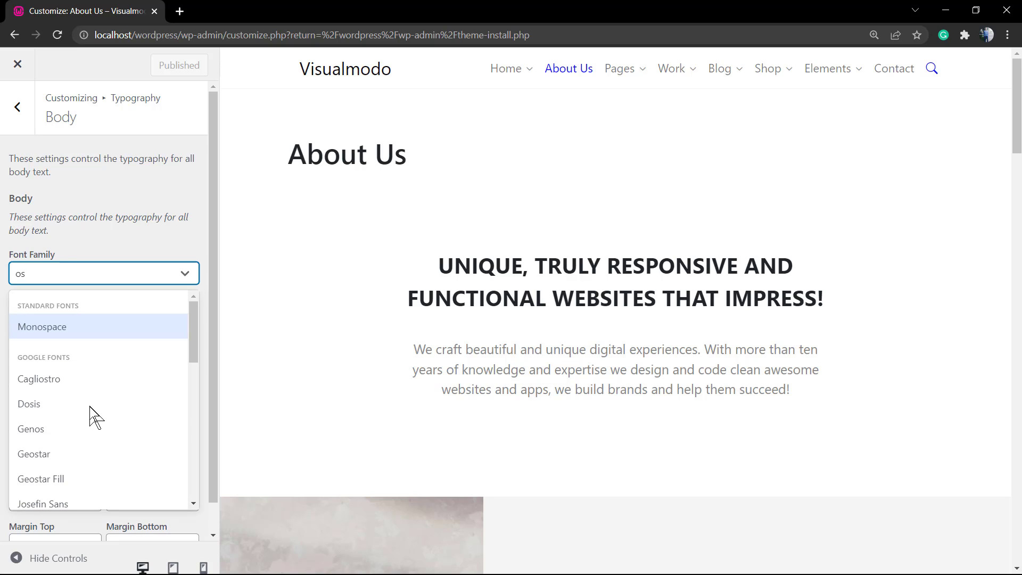
type("w")
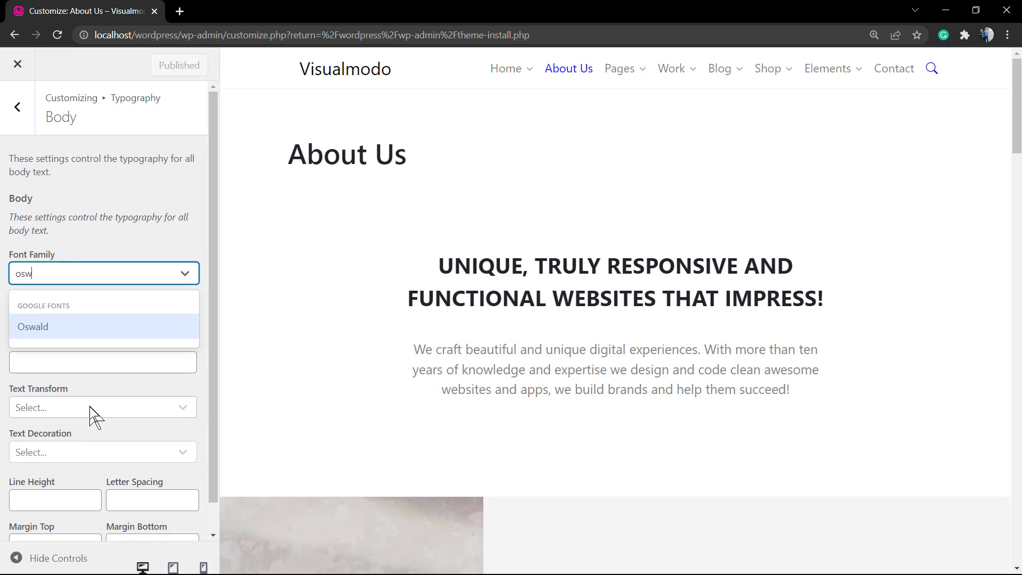
left_click(78, 338)
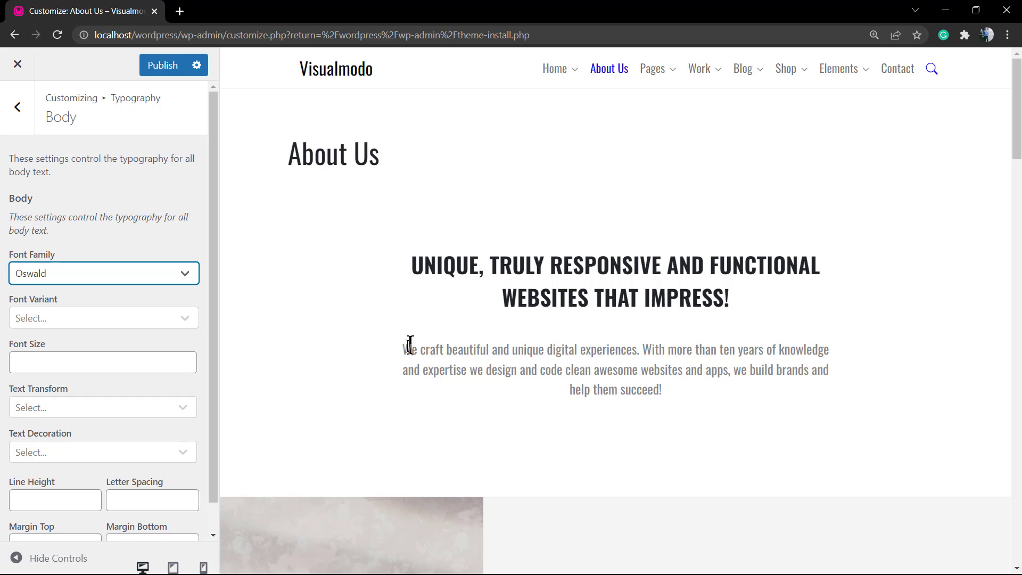
Highlight the About Us paragraph to check it now renders in Oswald.
left_click_drag(410, 345, 659, 388)
left_click(659, 388)
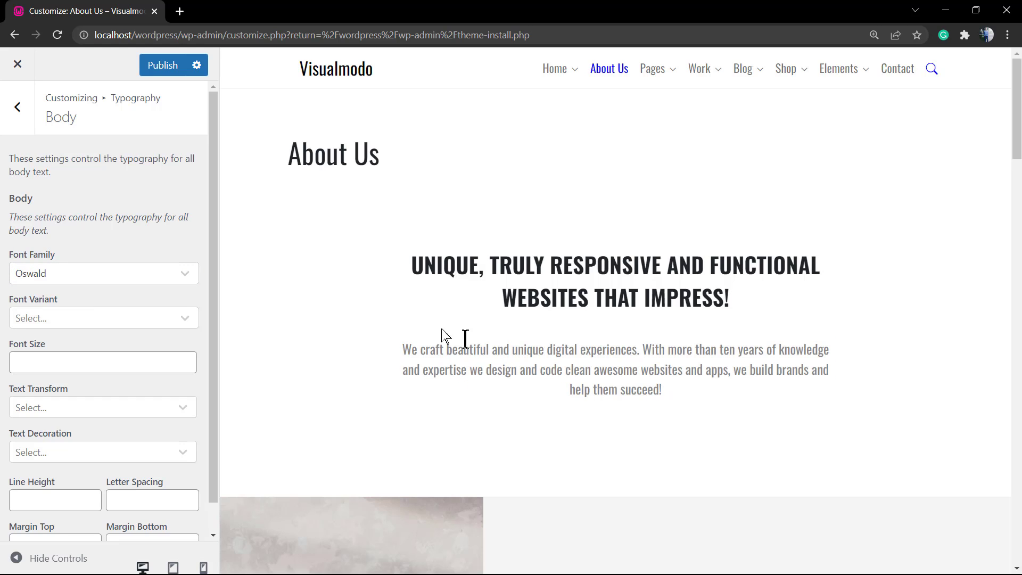
scroll(427, 361, "down", 8)
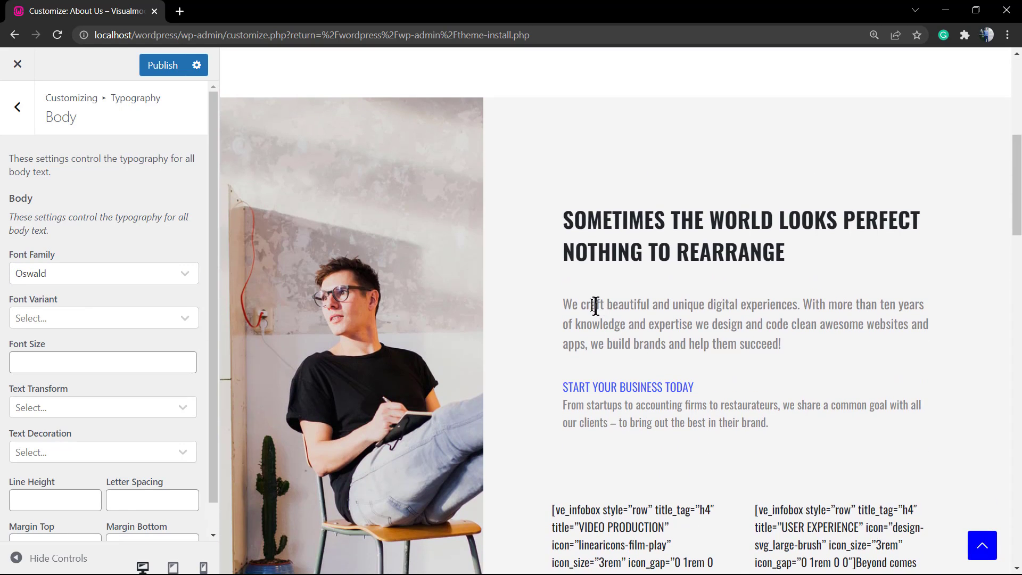
scroll(493, 318, "up", 8)
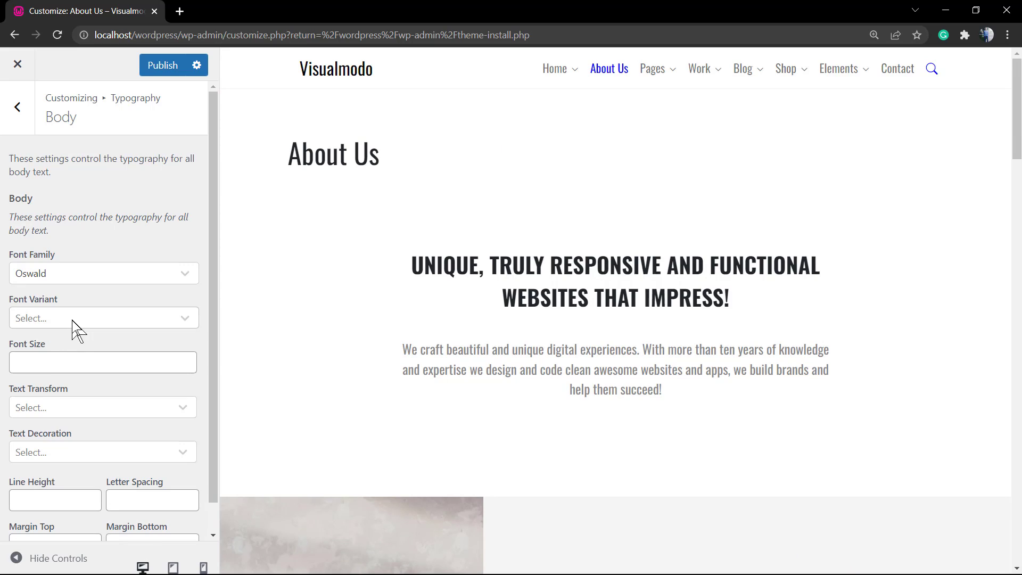
Try body font weight 600, switch it back to Regular, and start editing Font Size.
left_click(75, 320)
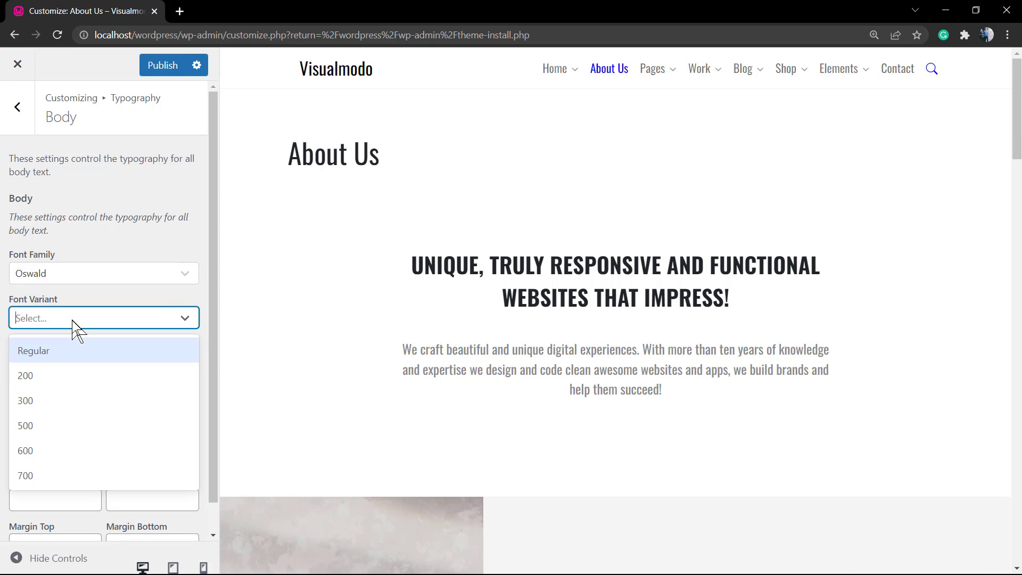
left_click(87, 450)
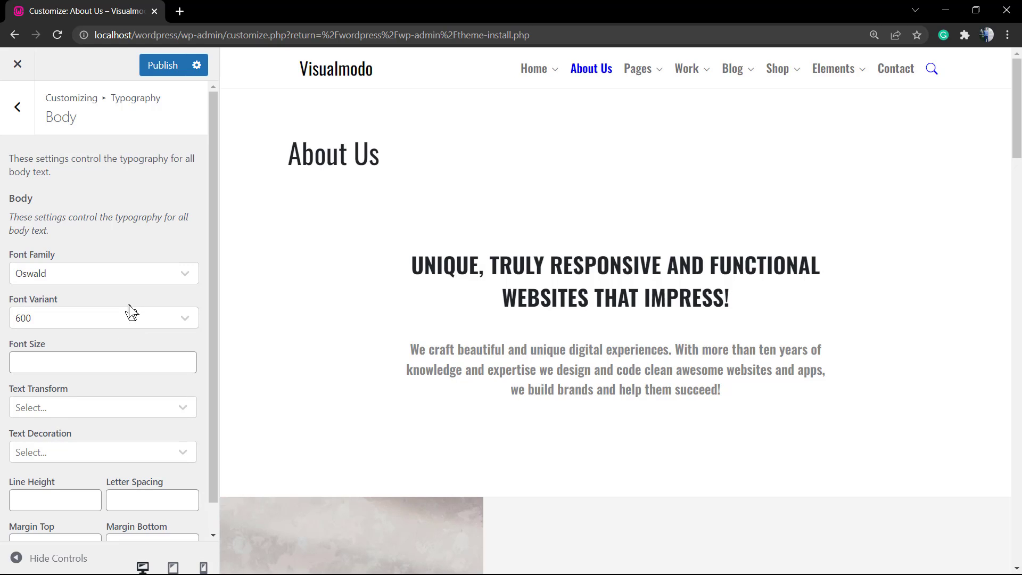
scroll(205, 364, "down", 1)
scroll(532, 378, "down", 5)
scroll(479, 362, "up", 3)
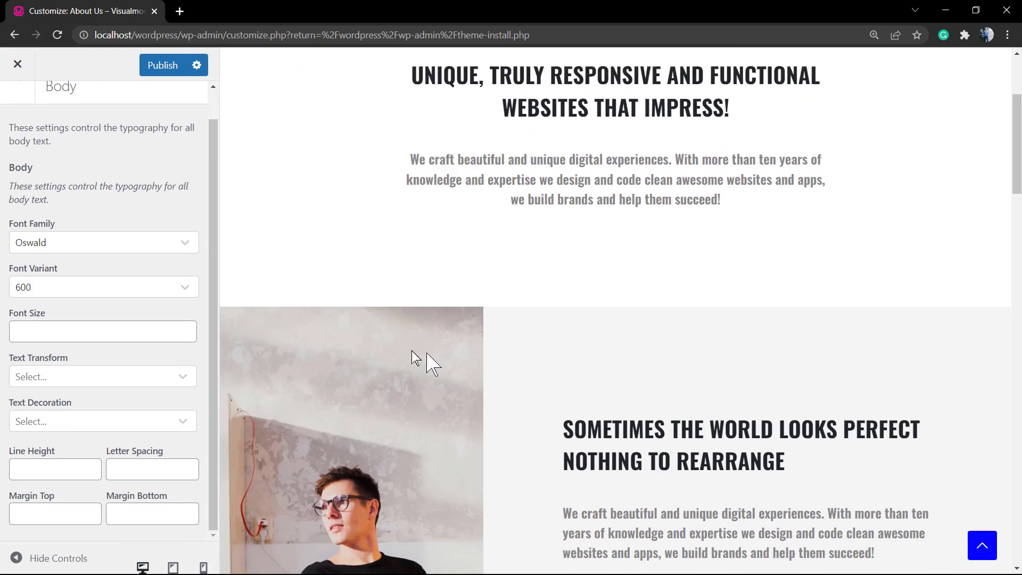
left_click(127, 290)
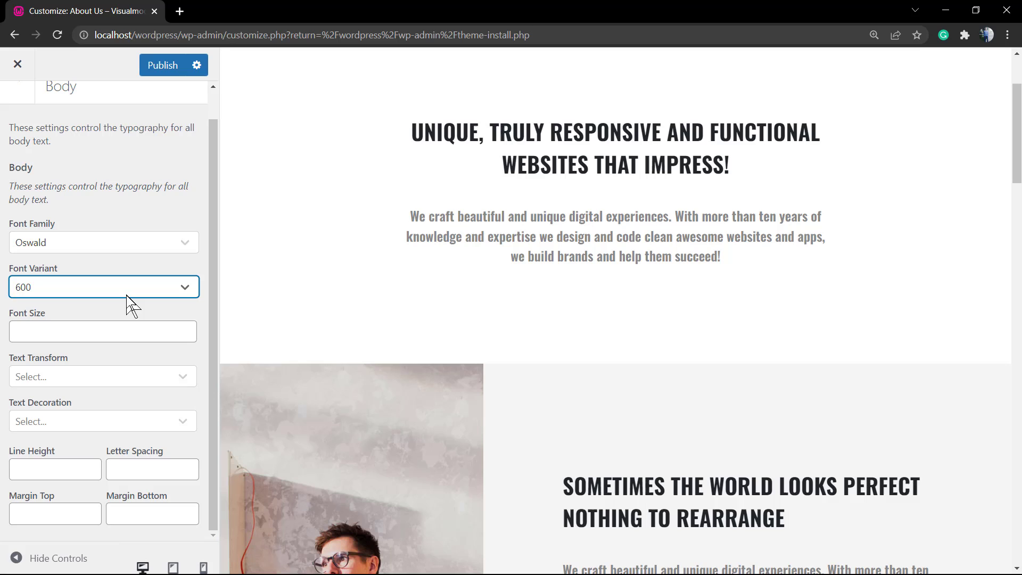
left_click(127, 296)
left_click(88, 320)
left_click(117, 331)
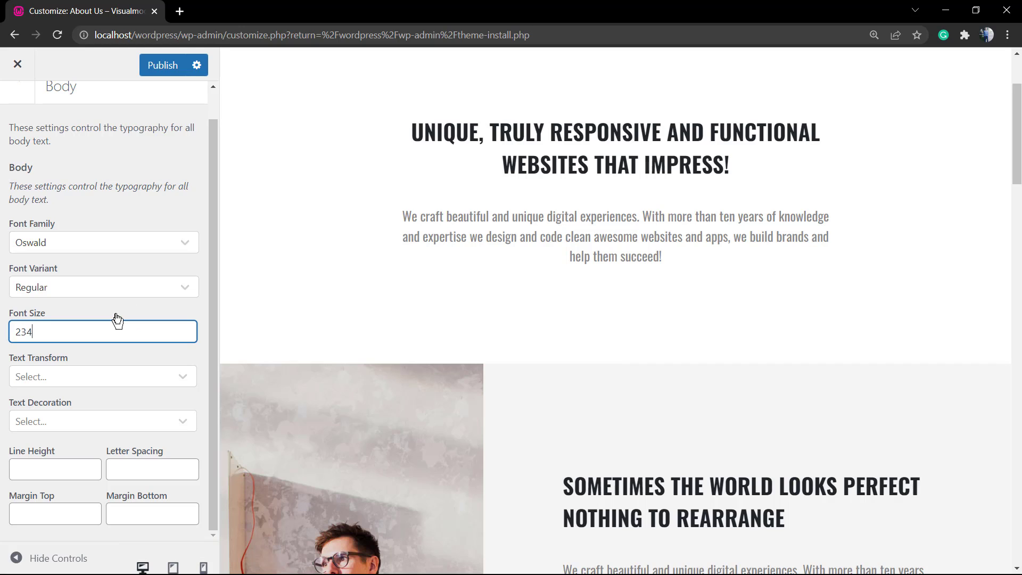
Replace the body font size 234 with 59px.
left_click(128, 212)
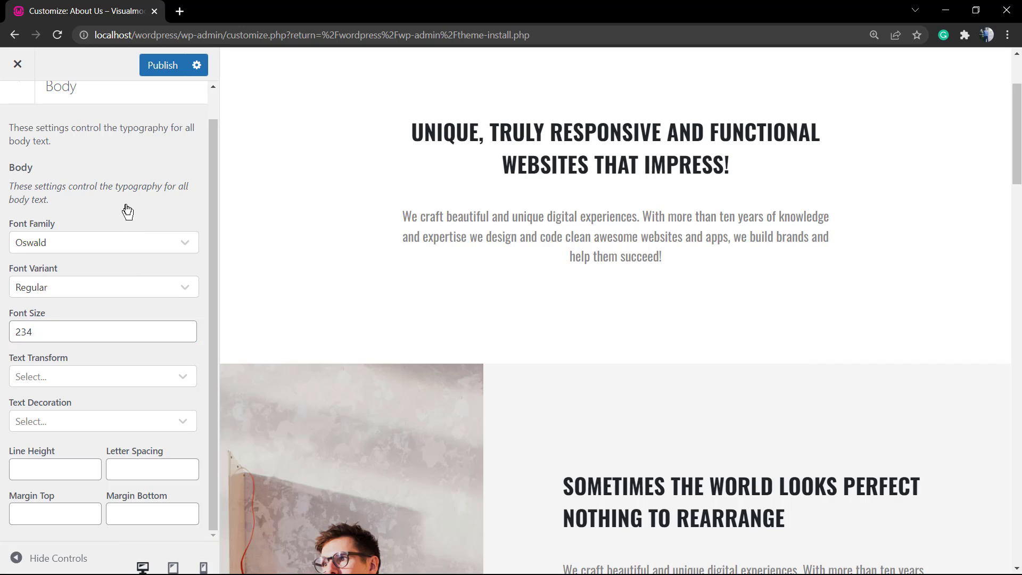
left_click(89, 334)
double_click(85, 330)
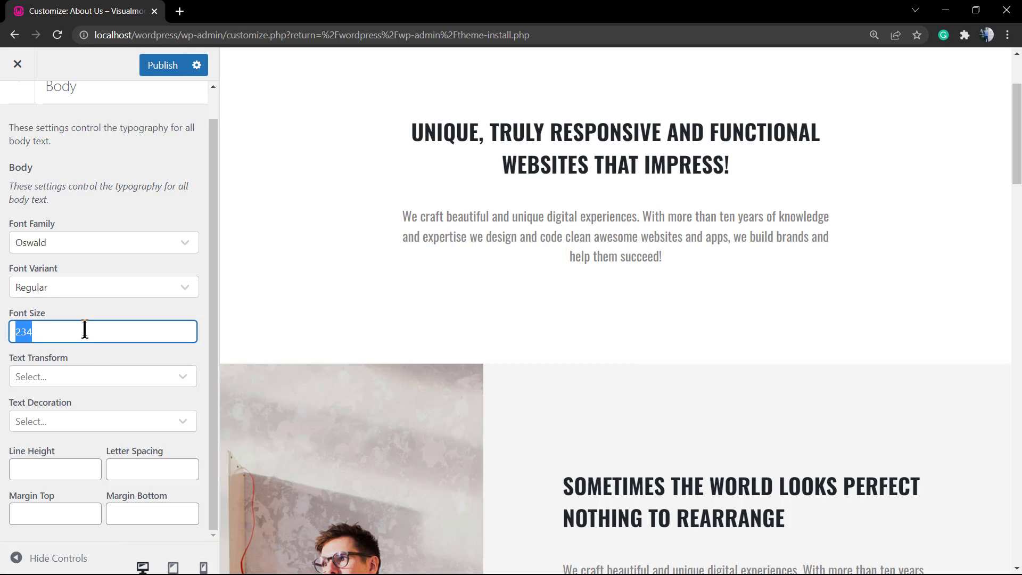
type("59")
type("px")
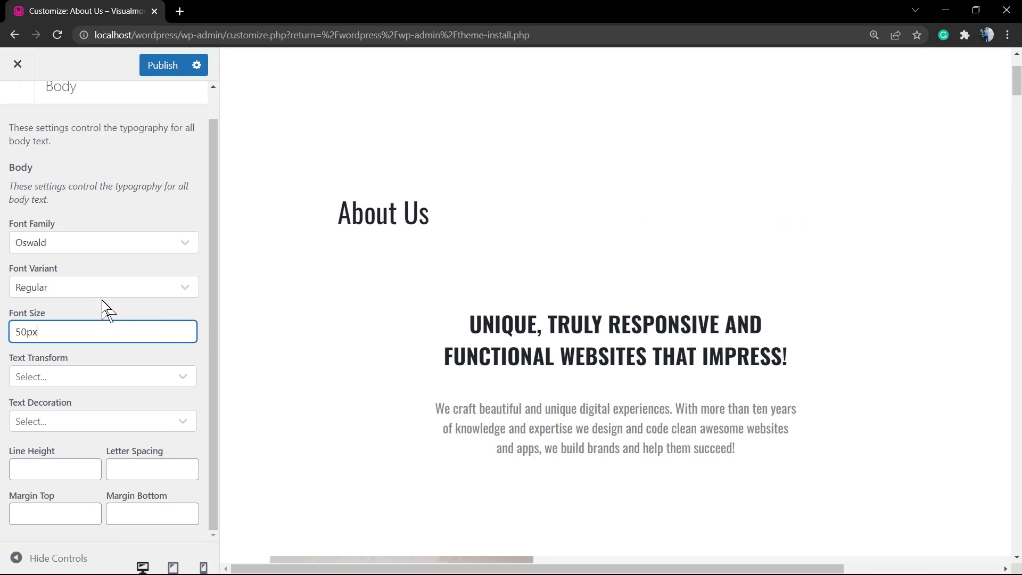
left_click(183, 284)
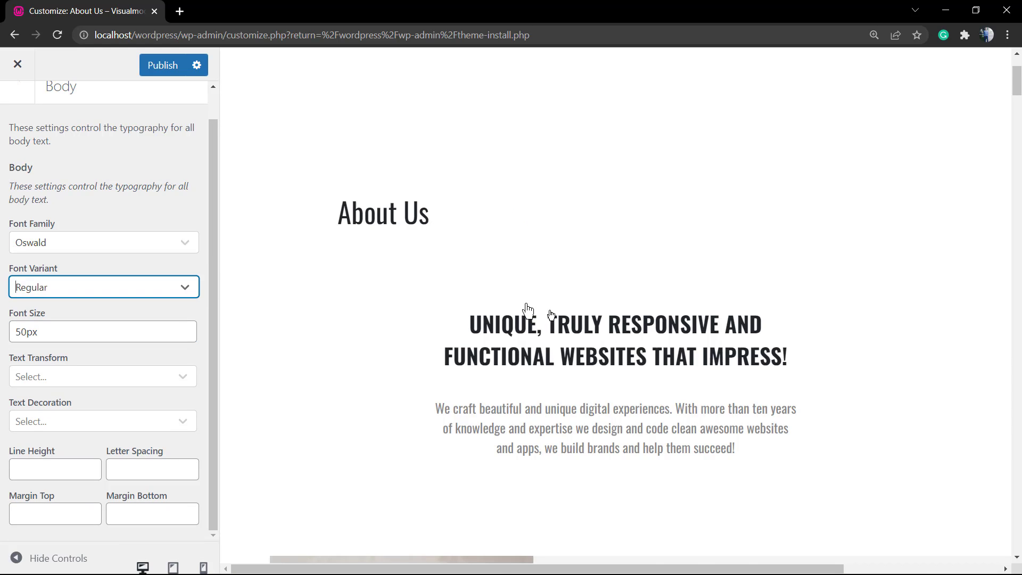
Review the enlarged preview, then delete the 50px body font size value.
scroll(532, 310, "down", 3)
scroll(555, 313, "down", 3)
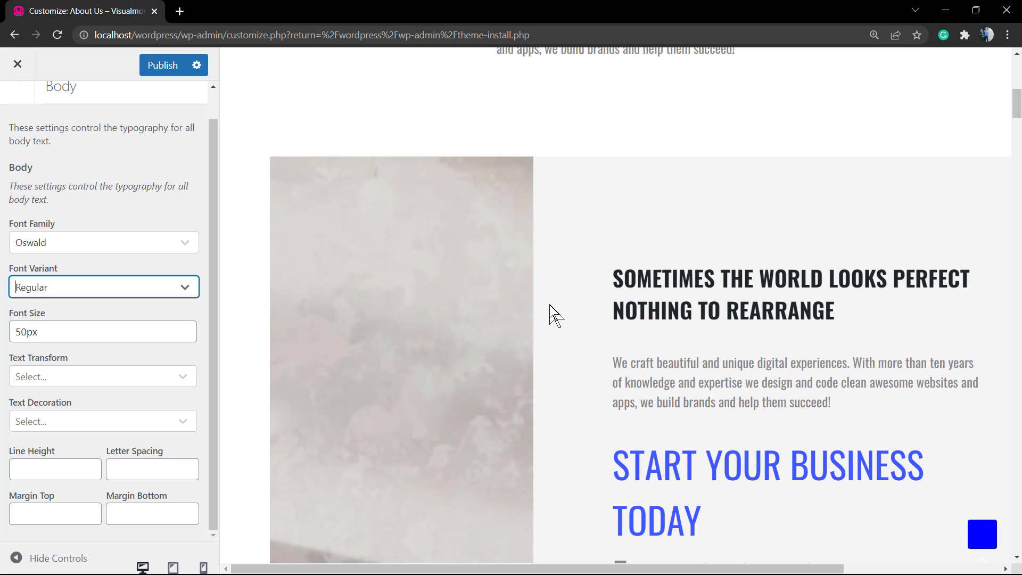
scroll(554, 315, "down", 8)
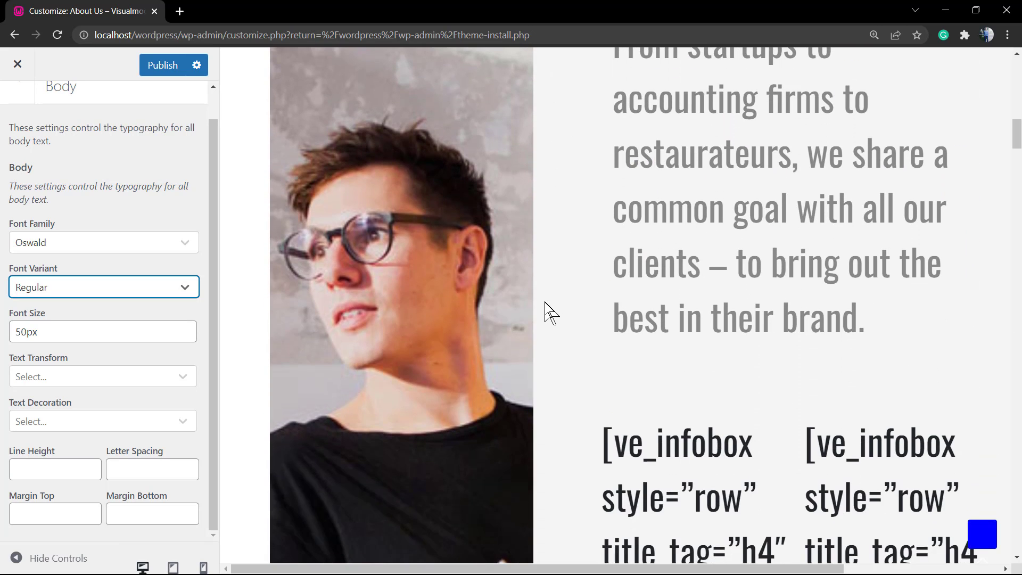
scroll(552, 313, "up", 9)
scroll(544, 309, "down", 4)
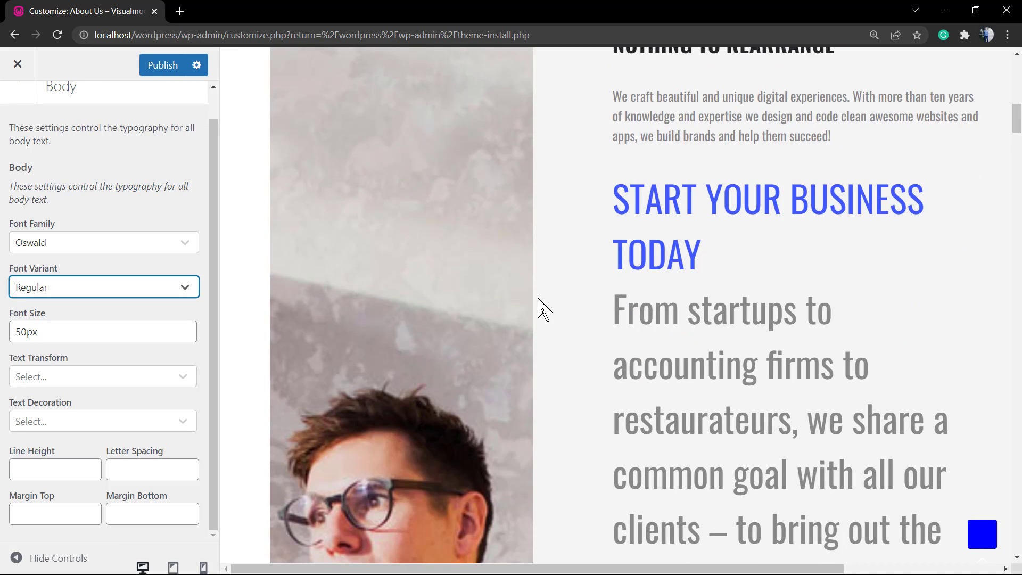
scroll(544, 309, "down", 2)
scroll(543, 309, "up", 1)
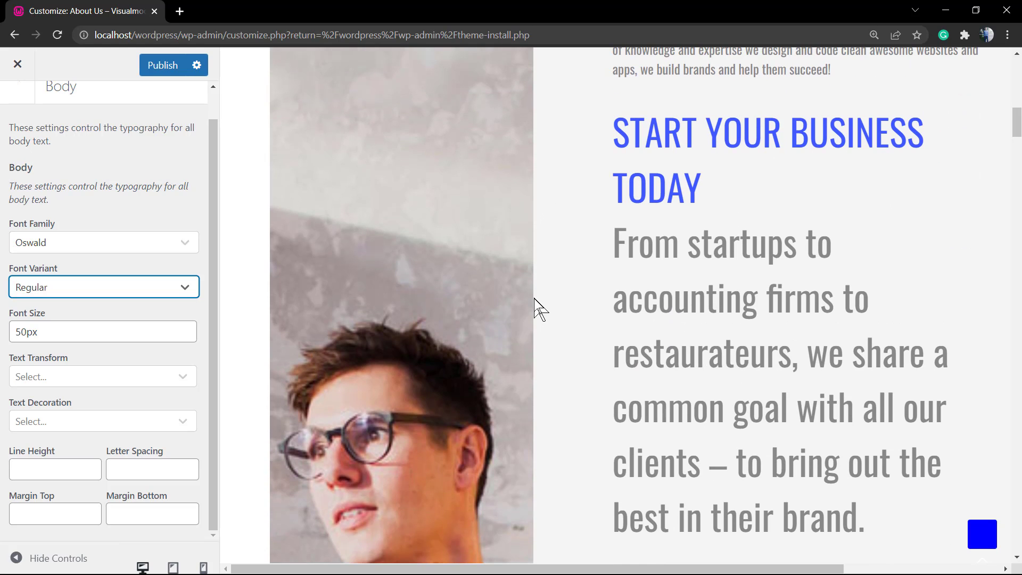
scroll(528, 298, "up", 10)
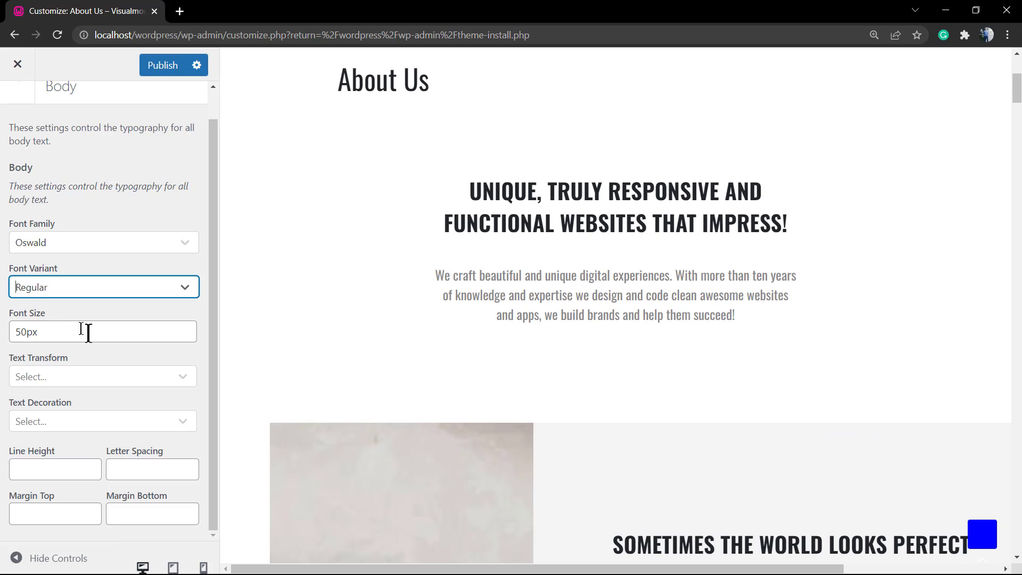
double_click(67, 333)
key("BackSpace")
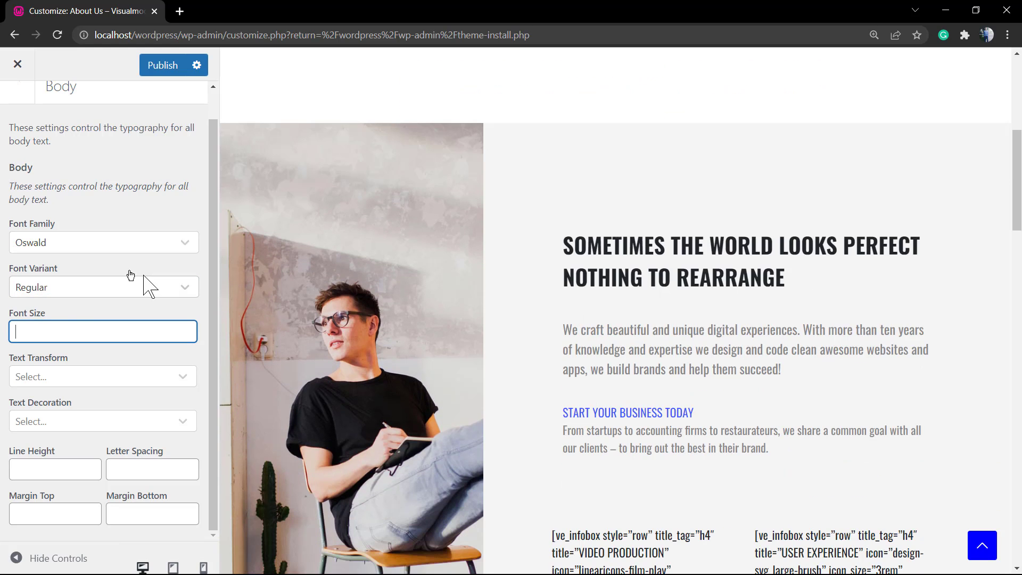
Try Uppercase for the body Text Transform, then set it back to None.
left_click(101, 379)
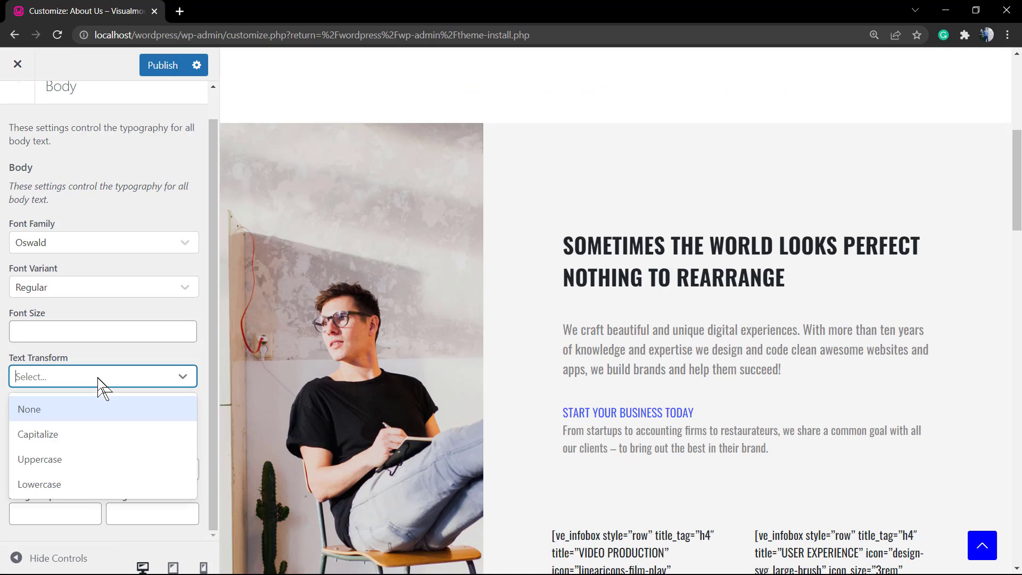
left_click(72, 463)
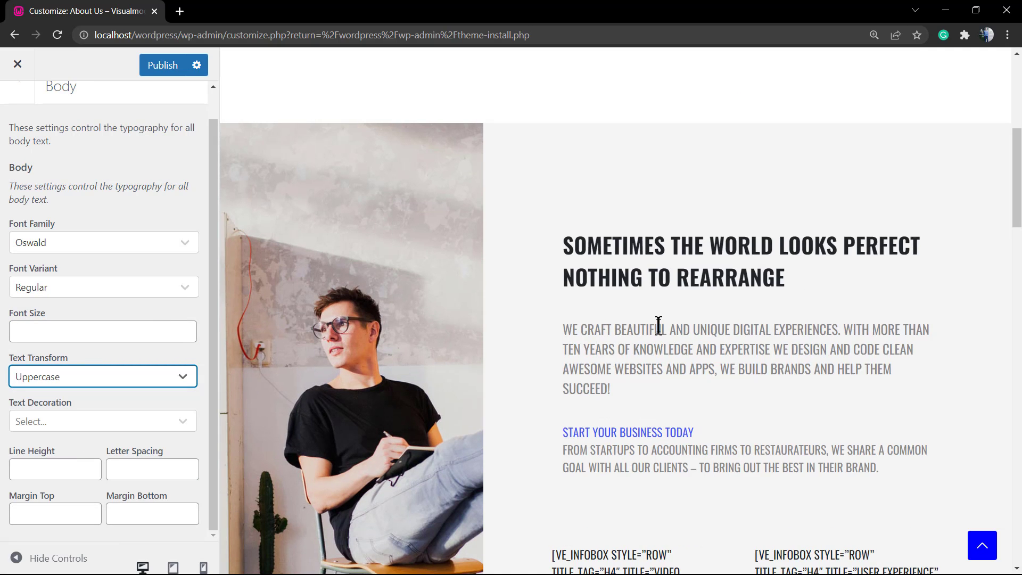
scroll(659, 326, "up", 5)
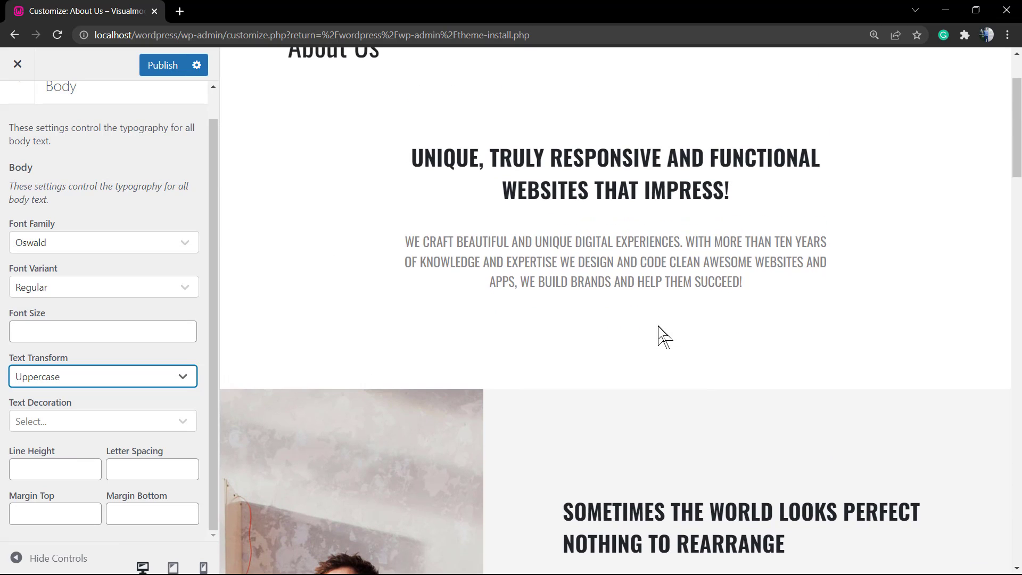
left_click(63, 377)
left_click(81, 409)
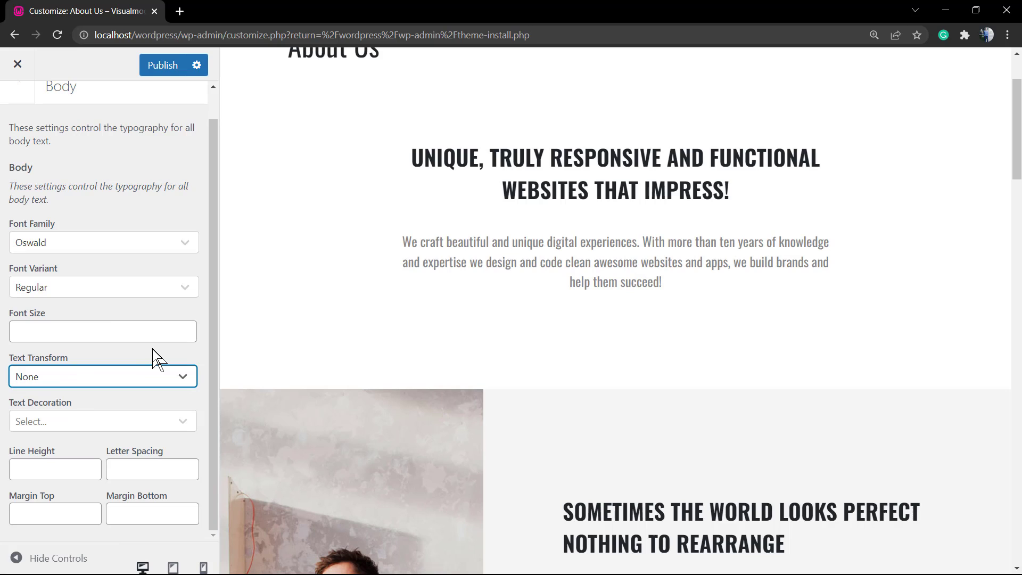
Try Overline for the body Text Decoration, then set it back to None.
left_click(86, 422)
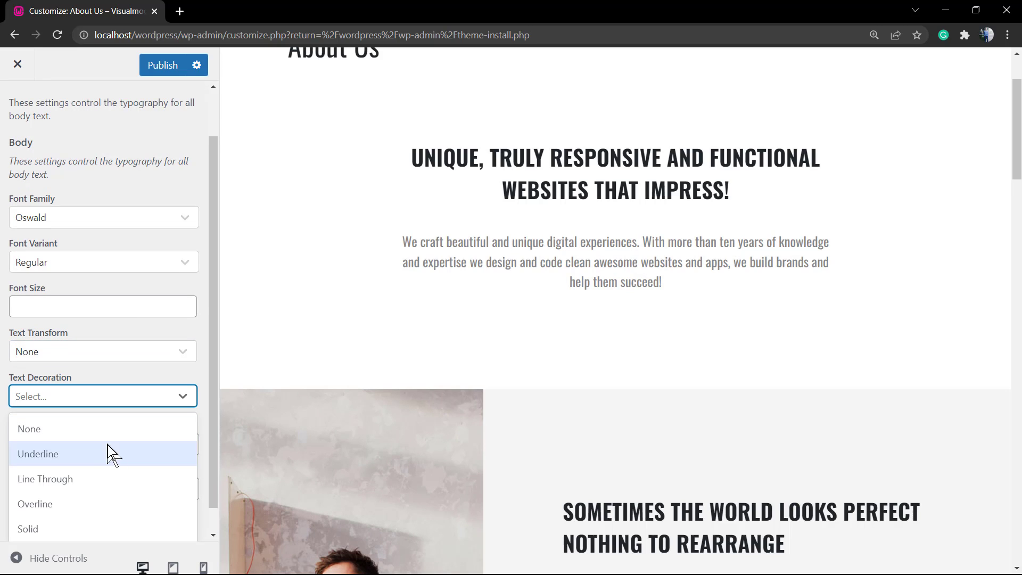
left_click(97, 504)
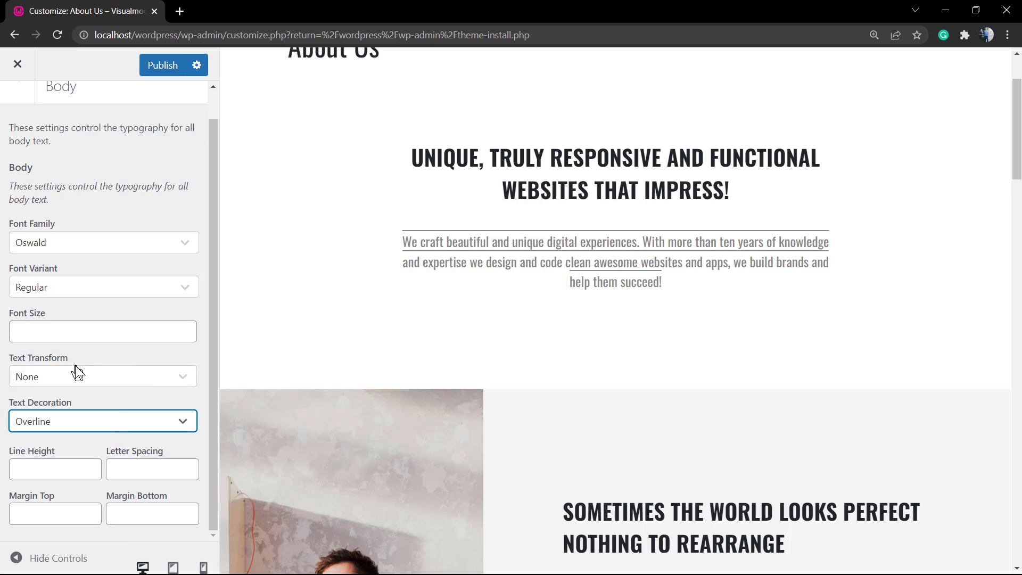
left_click(121, 421)
left_click(98, 428)
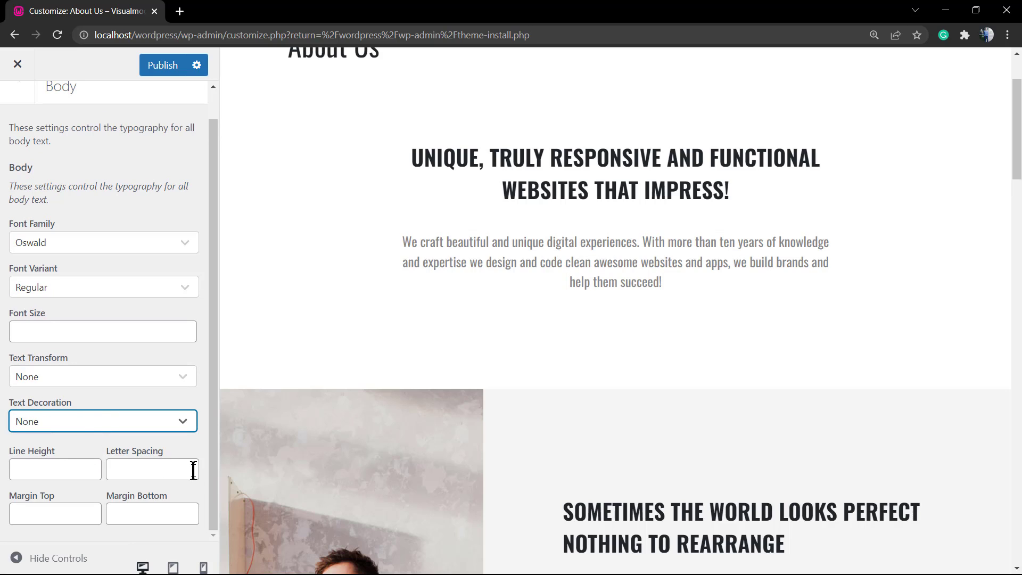
left_click(64, 512)
scroll(64, 502, "up", 1)
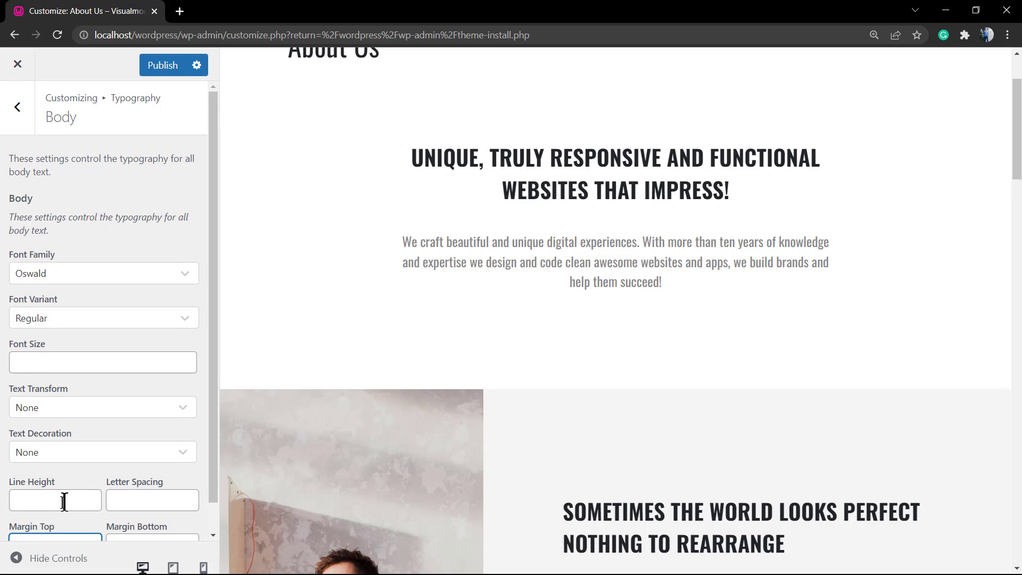
left_click(61, 502)
scroll(61, 495, "down", 1)
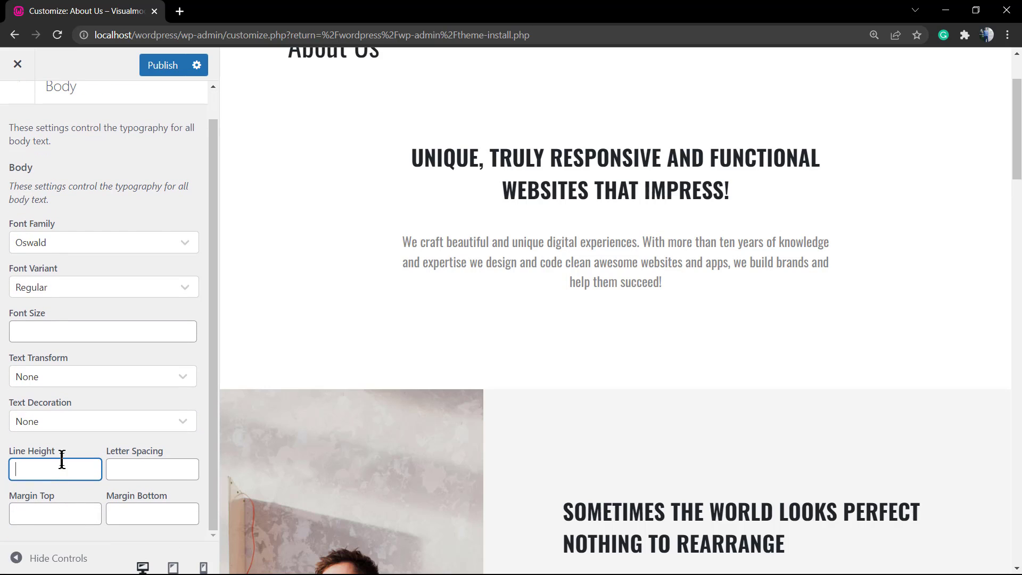
type("30px")
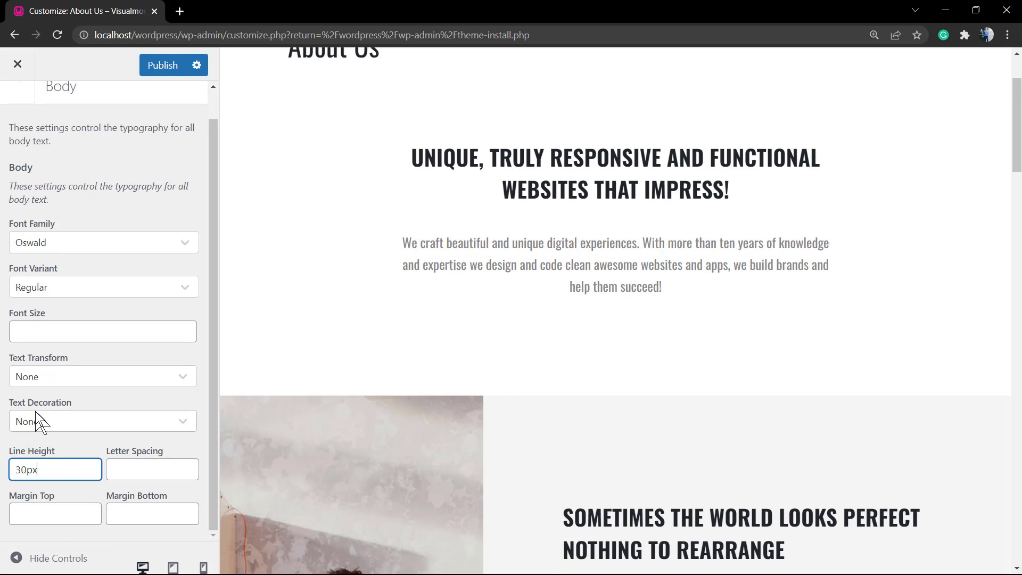
left_click(76, 442)
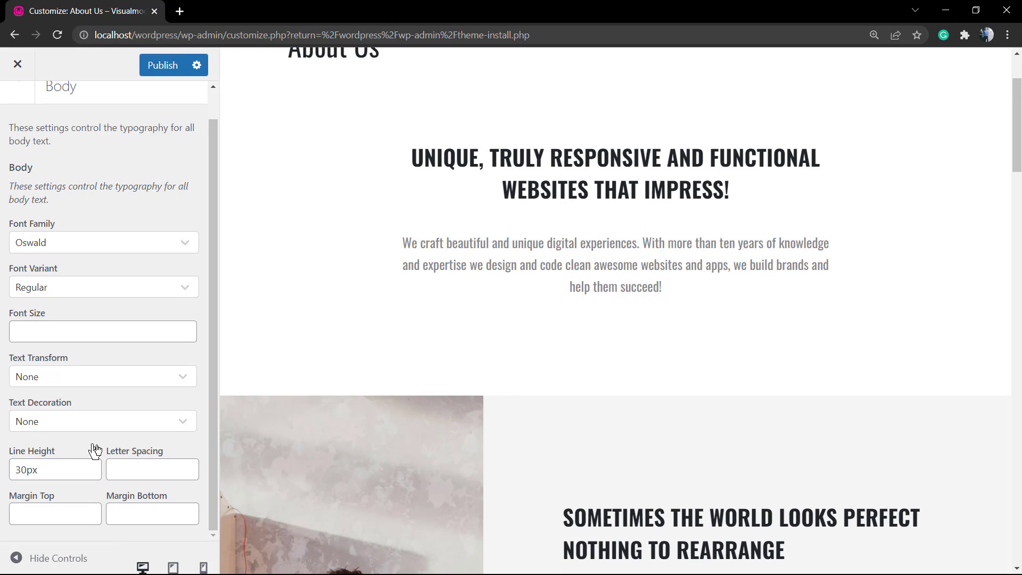
left_click_drag(21, 468, 9, 469)
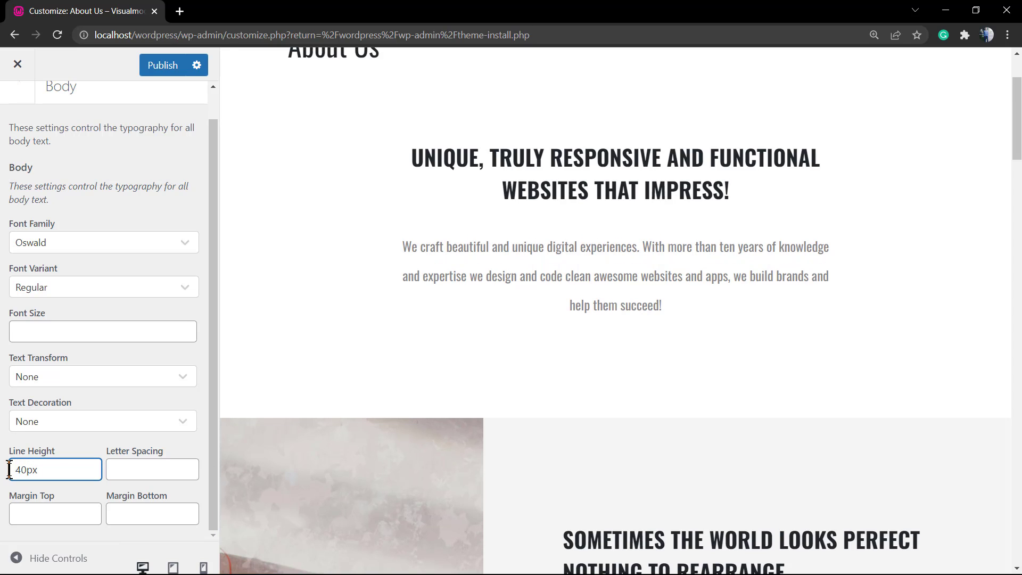
key("Delete")
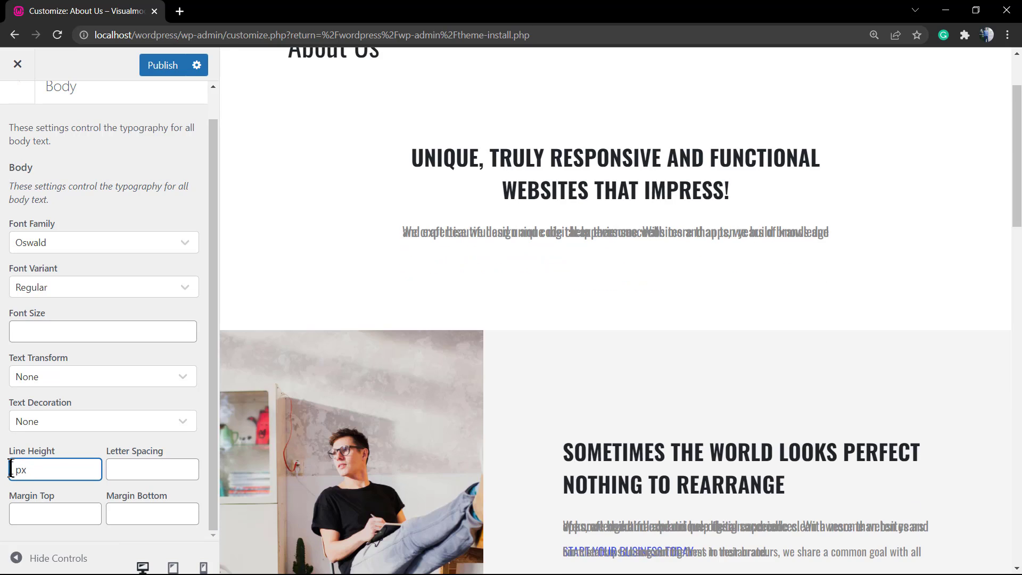
key("Delete")
key("Delete")
left_click(85, 440)
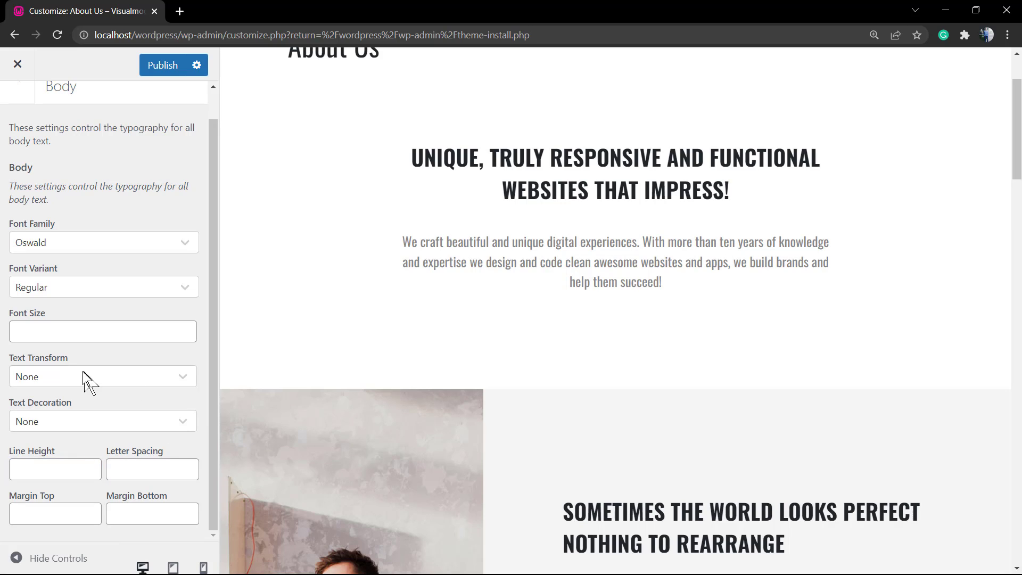
scroll(92, 357, "up", 1)
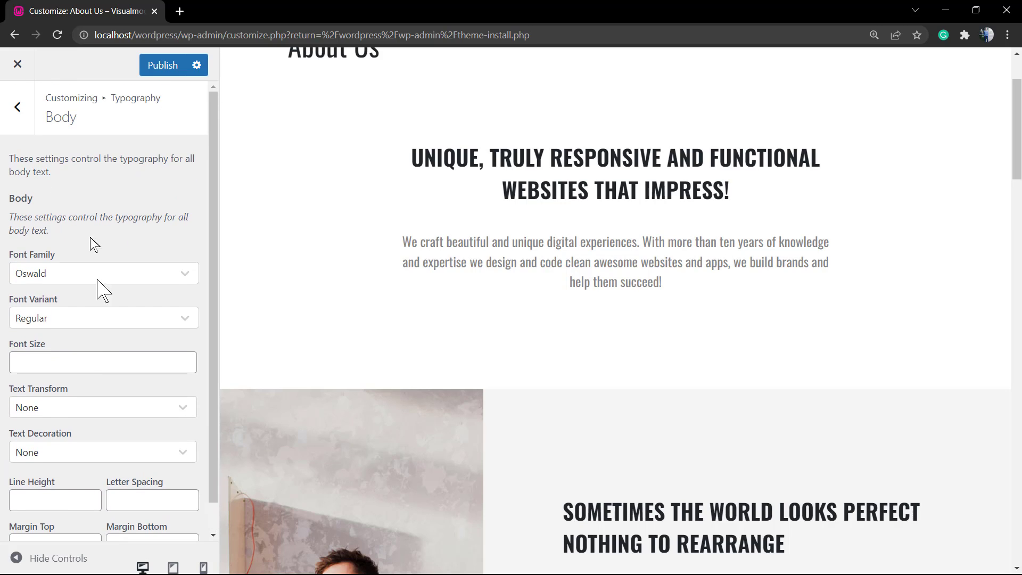
Open the All Headings panel from the Typography list and highlight the About Us heading and site title.
left_click(18, 107)
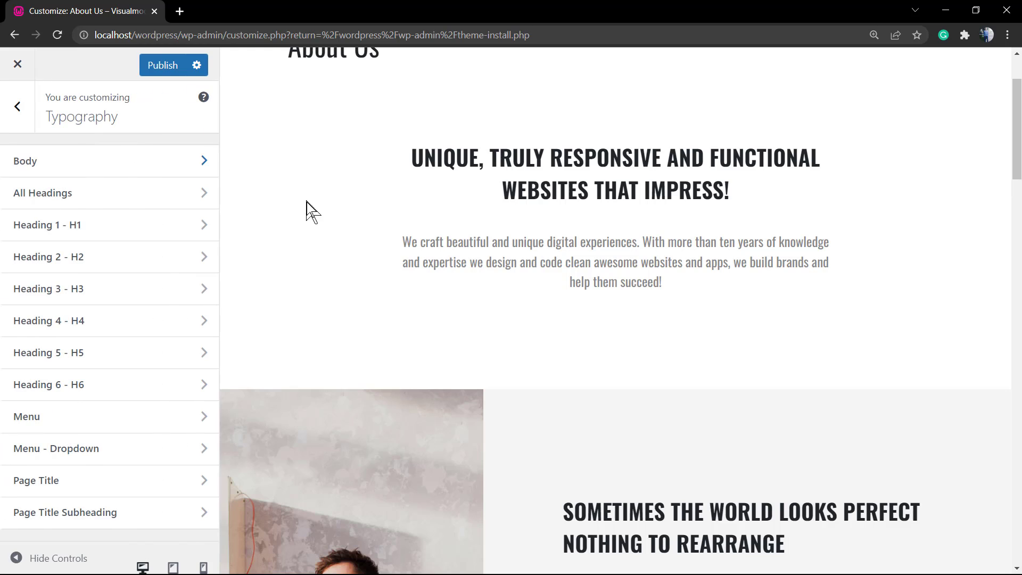
left_click(87, 205)
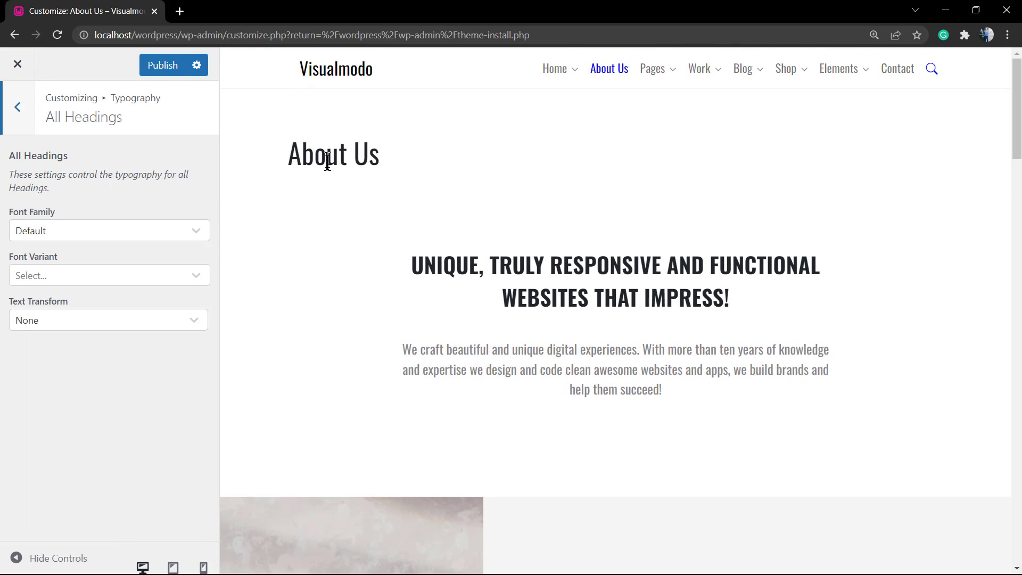
triple_click(327, 162)
left_click_drag(379, 81, 429, 72)
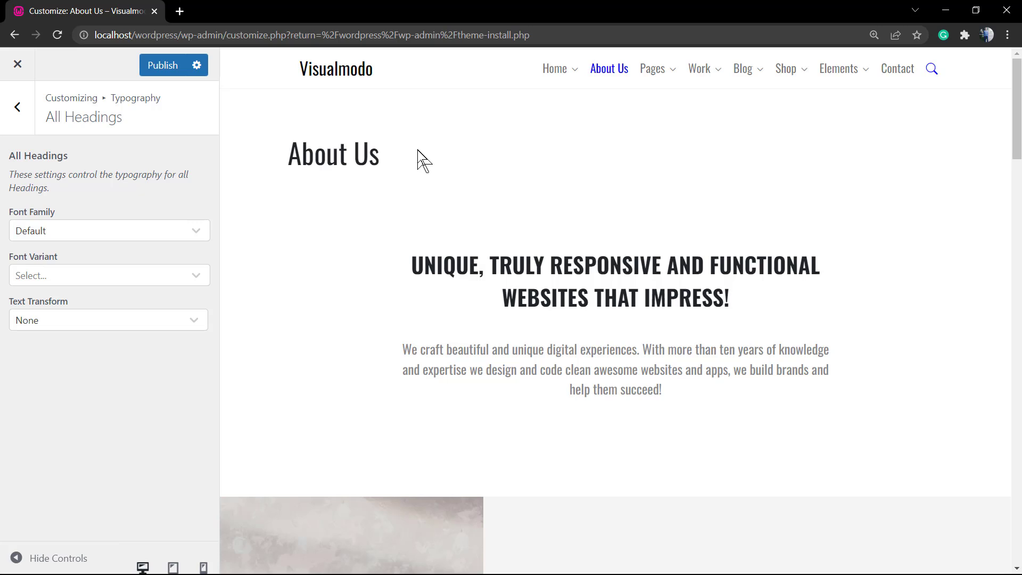
Set the All Headings font family to Abril Fatface.
left_click(94, 237)
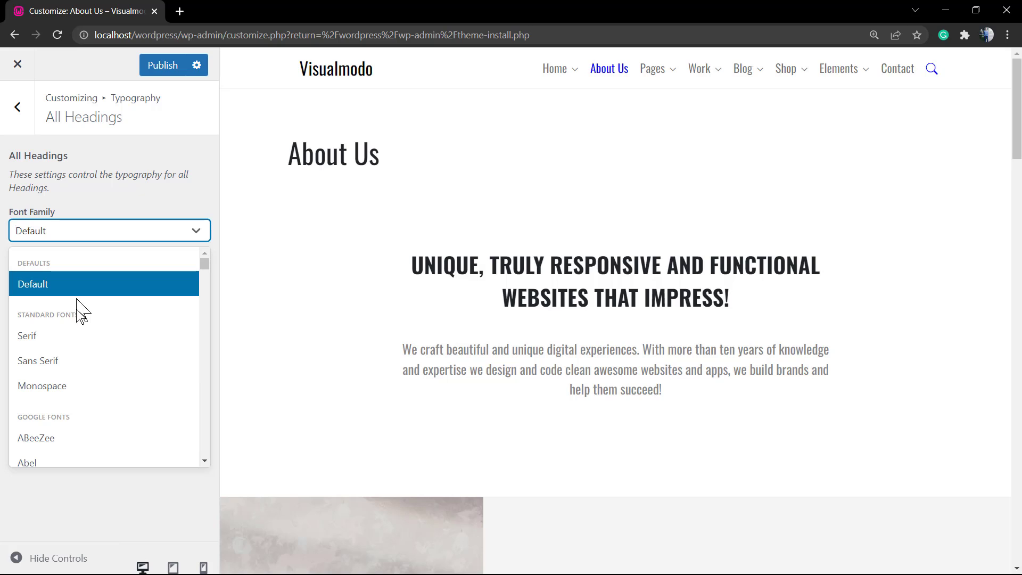
scroll(75, 406, "down", 3)
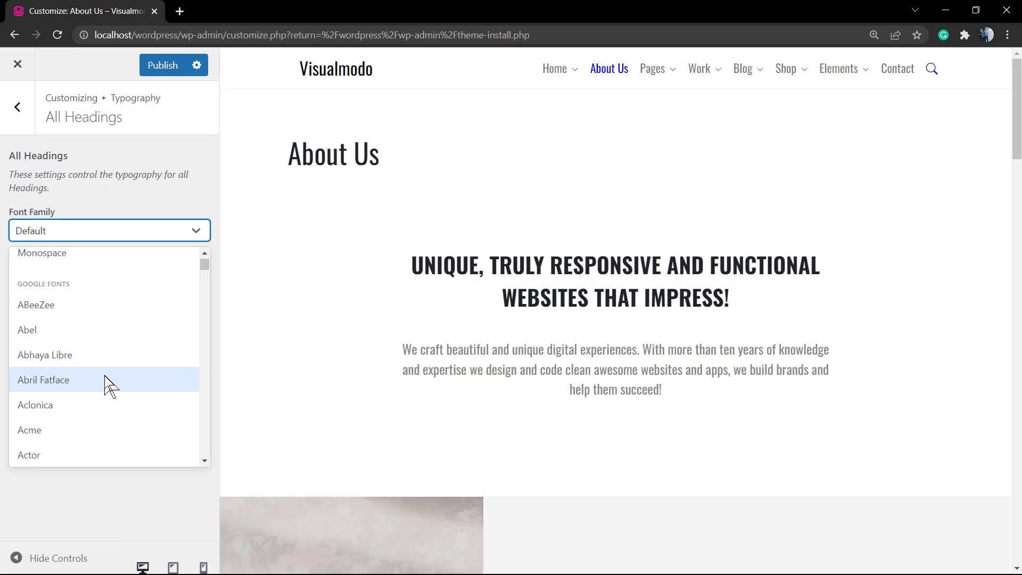
left_click(109, 384)
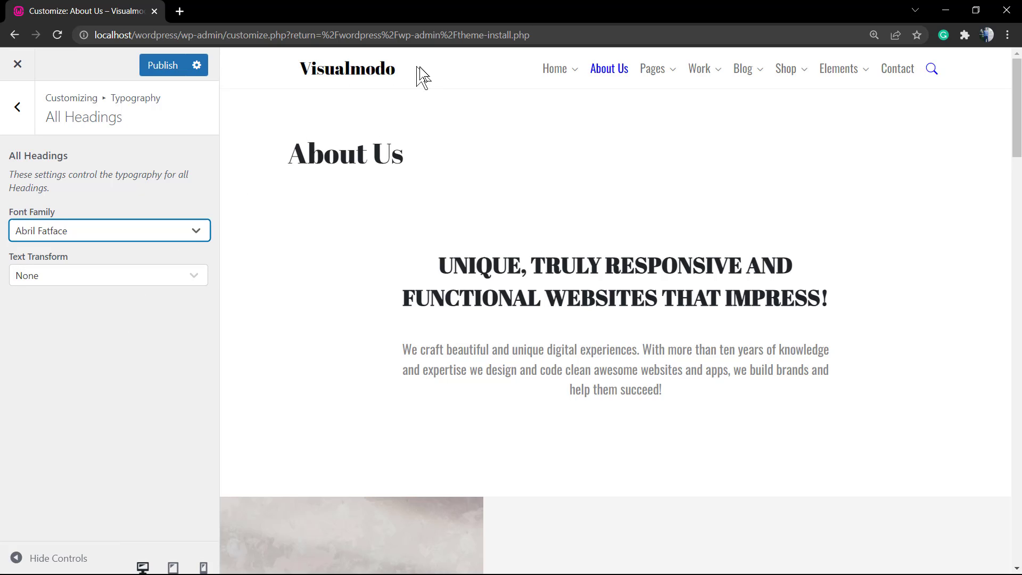
left_click(391, 75)
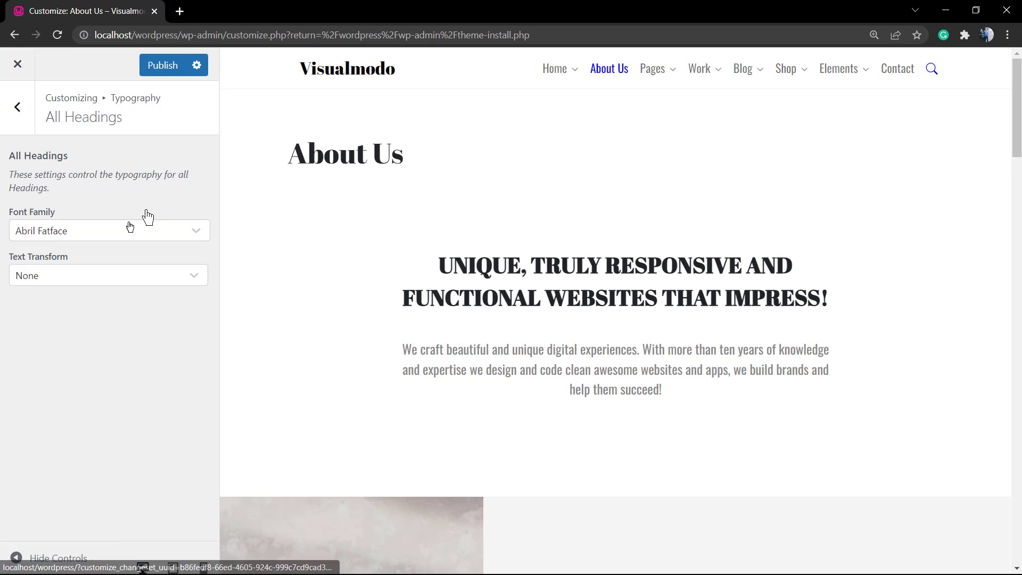
Make all headings Uppercase and go back to the typography sections list.
left_click(114, 276)
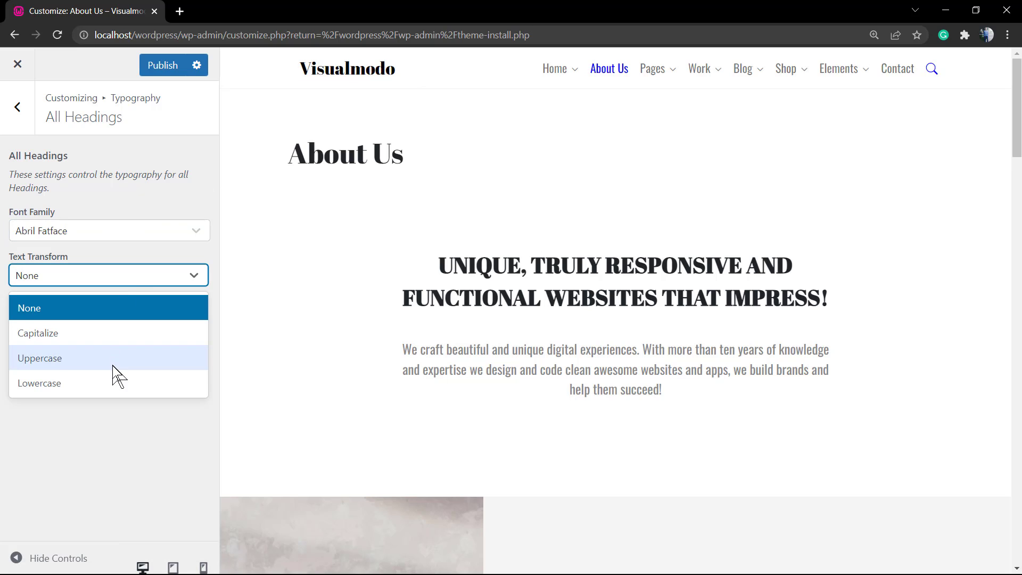
left_click(94, 363)
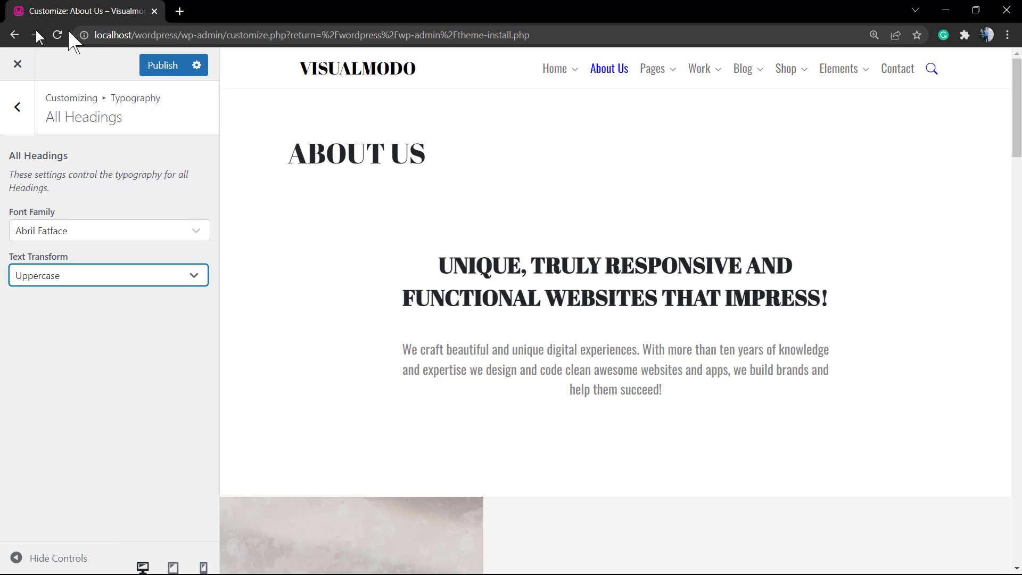
left_click(16, 110)
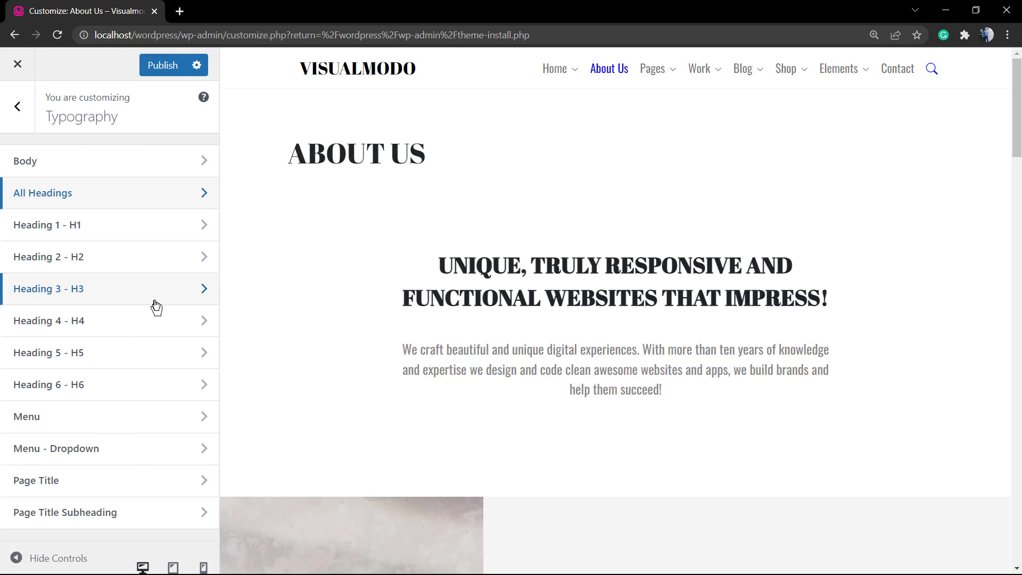